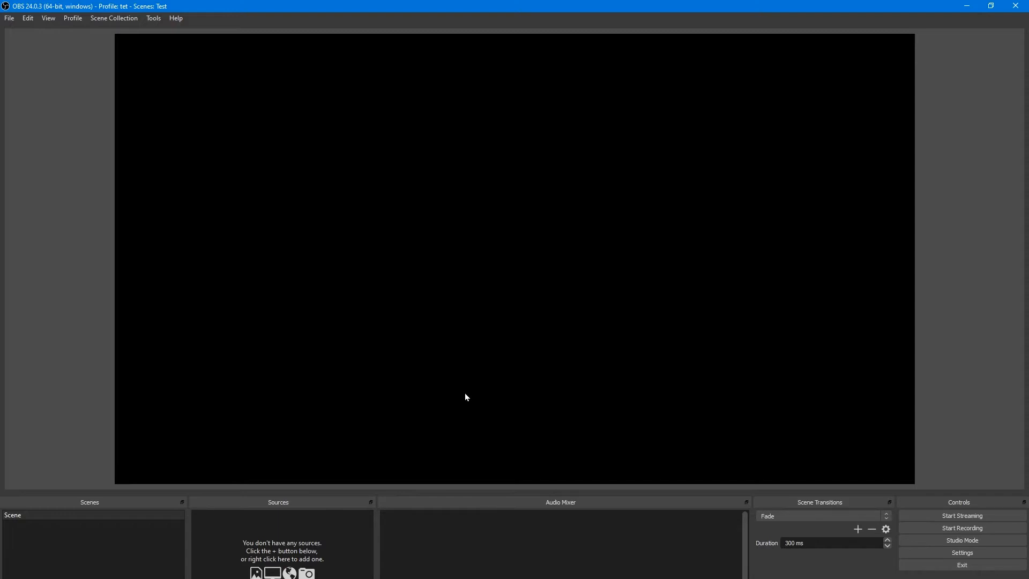
Open the Output settings and browse the recording directory without changing it.
click(984, 550)
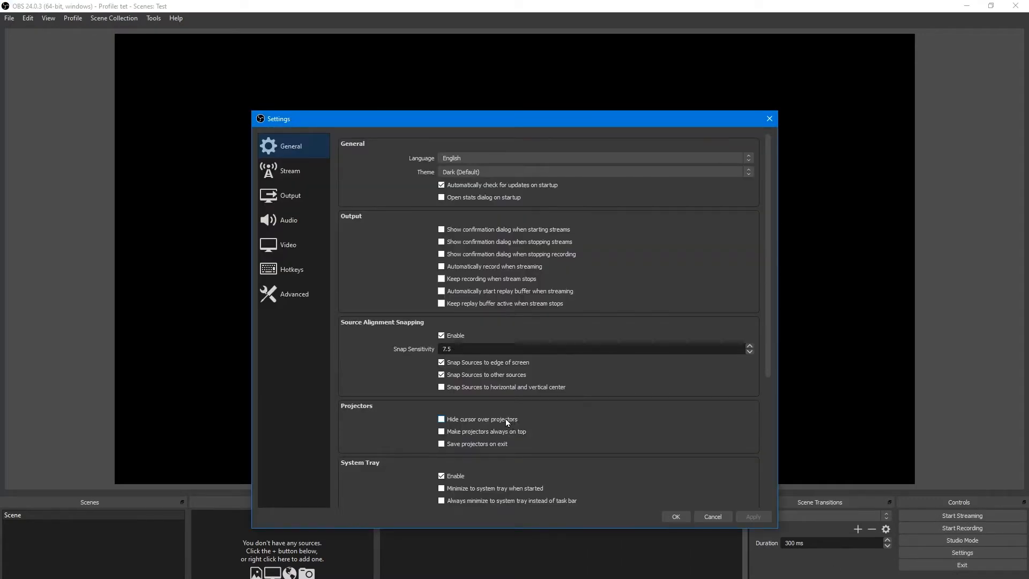
click(278, 197)
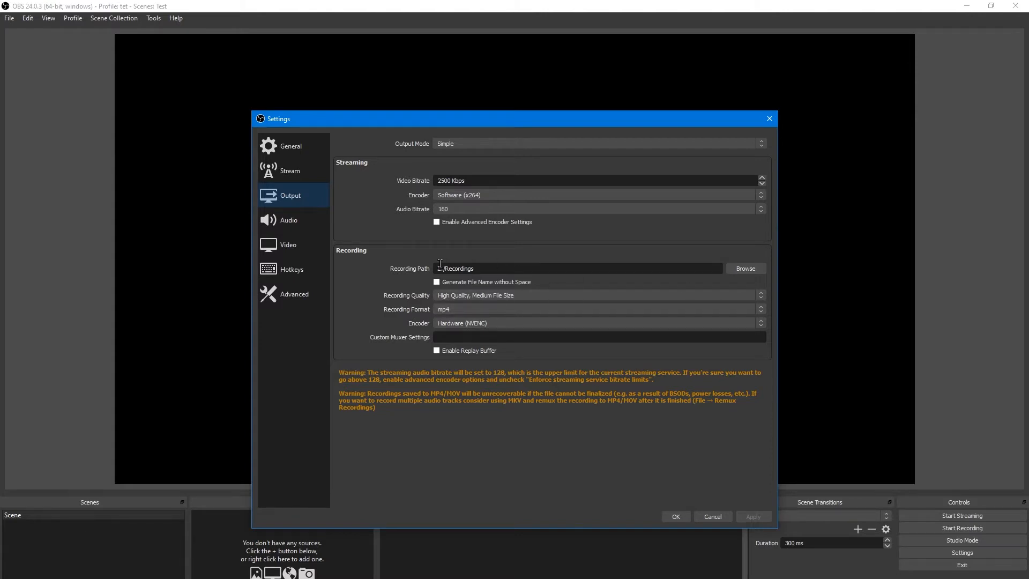
click(743, 268)
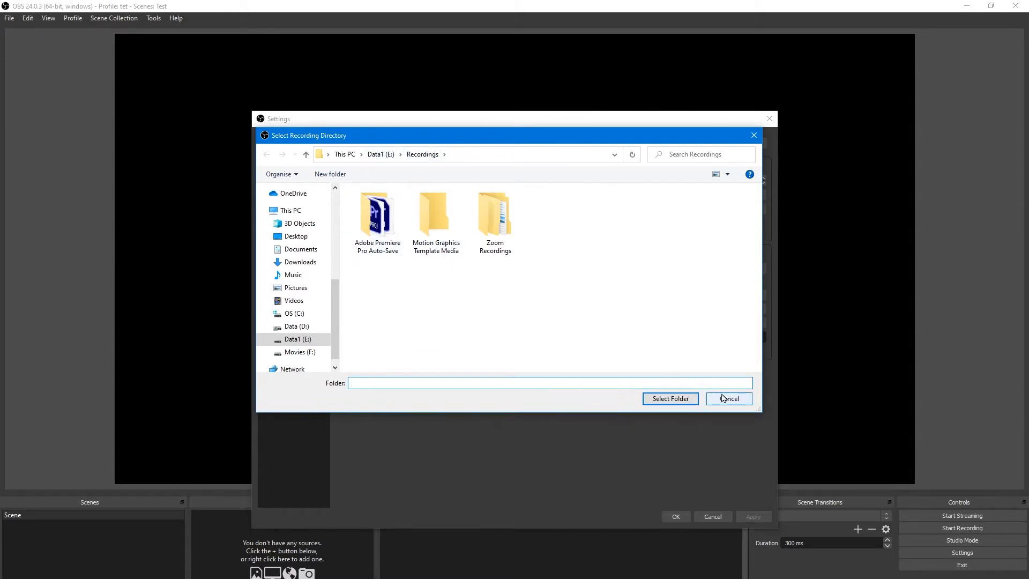
click(749, 399)
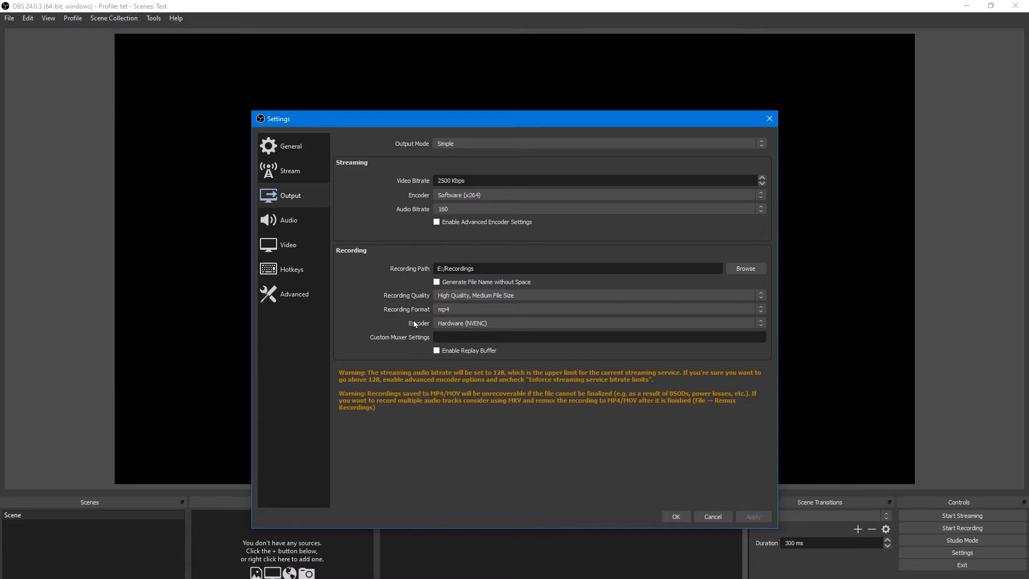
Choose mp4 as the recording format and confirm the settings.
click(469, 309)
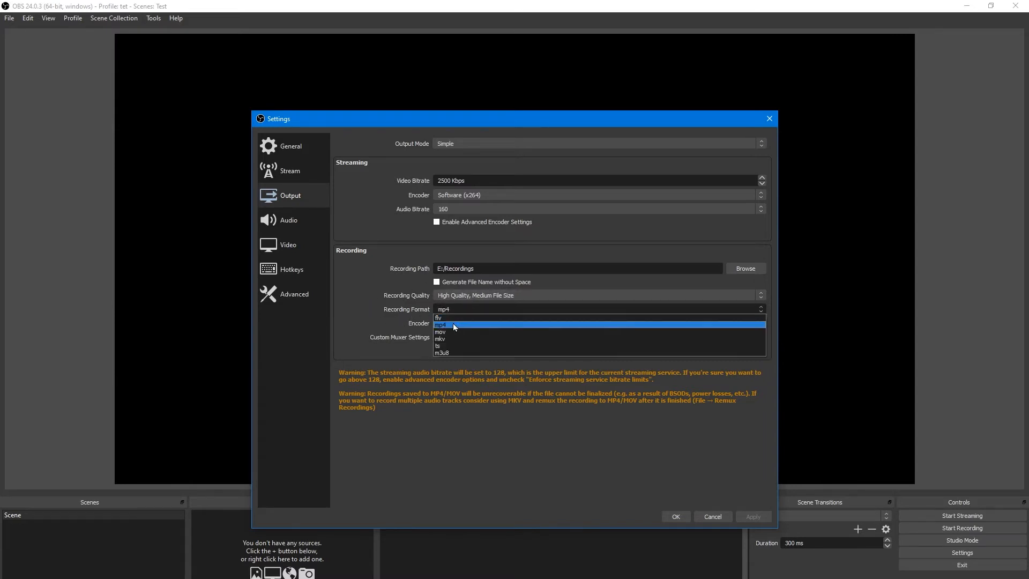
click(453, 325)
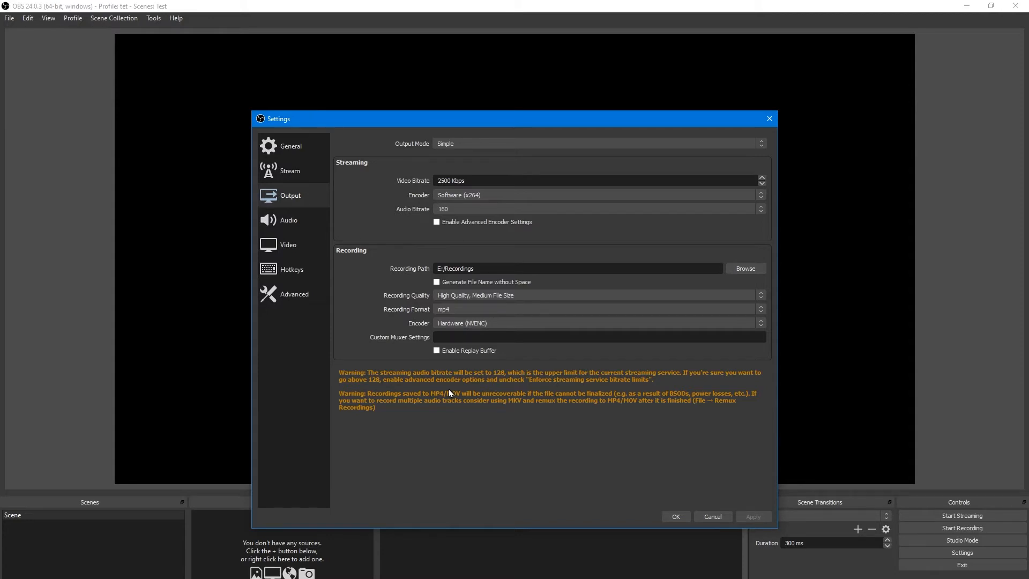
click(447, 309)
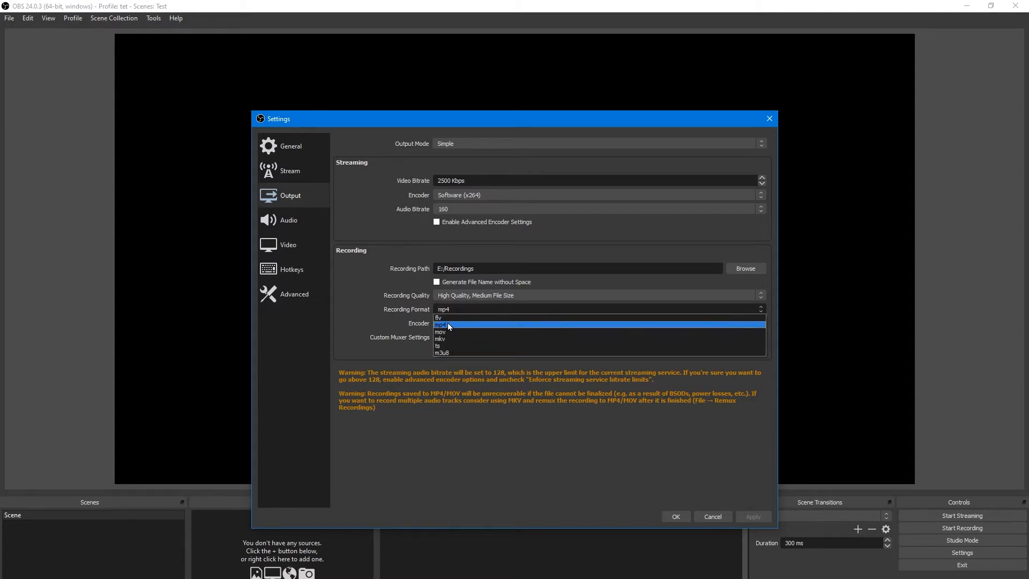
click(448, 324)
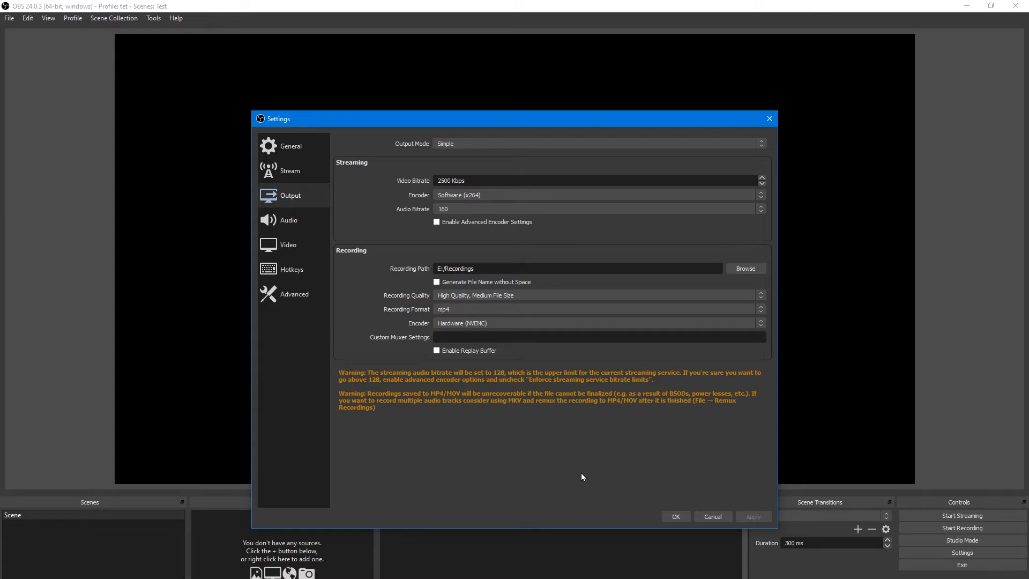
click(685, 518)
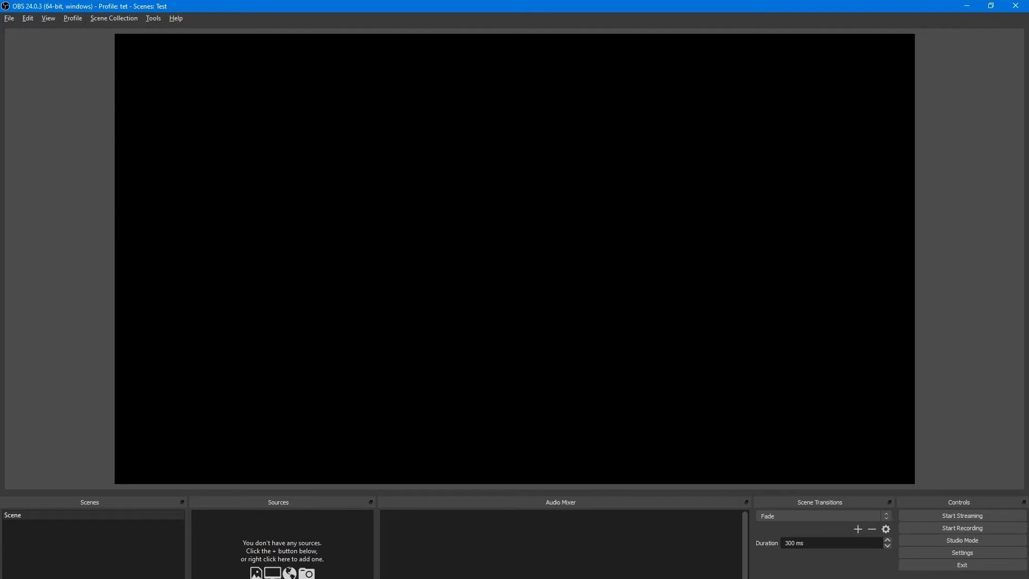
Add a new scene named Display 1 (with webcam).
right_click(61, 562)
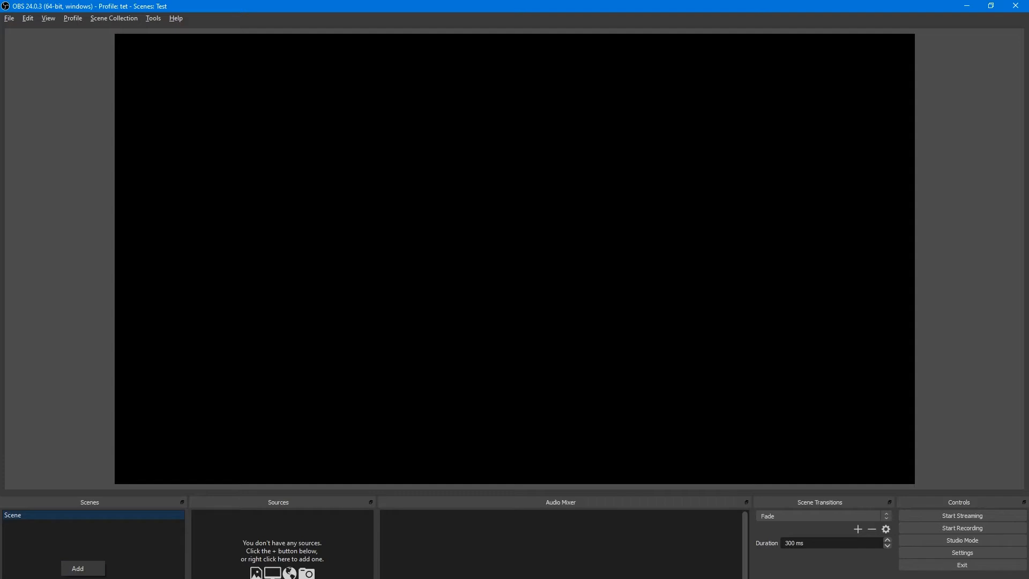
key(Escape)
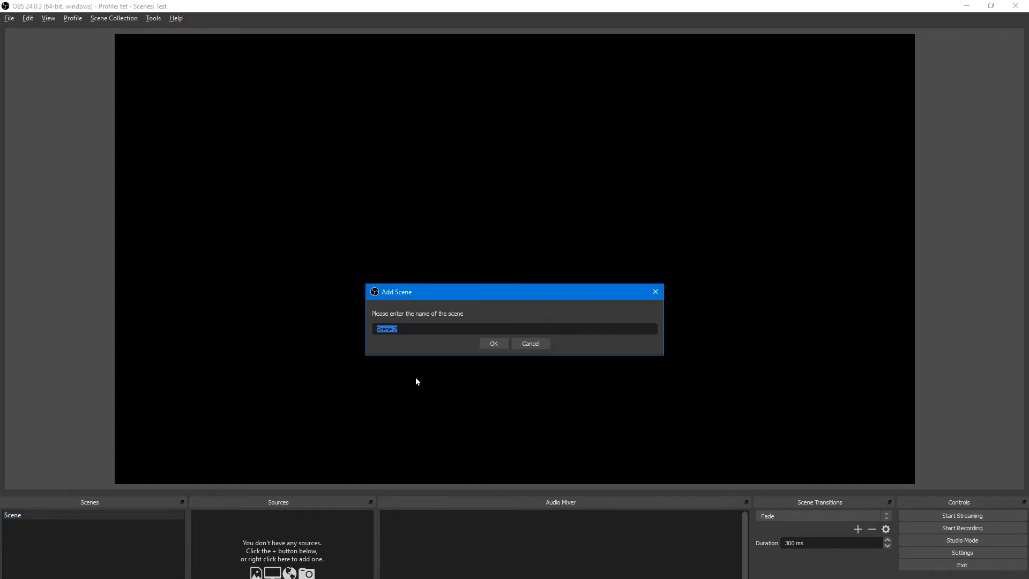
key(BackSpace)
text(Display 1 (with webcam))
click(492, 343)
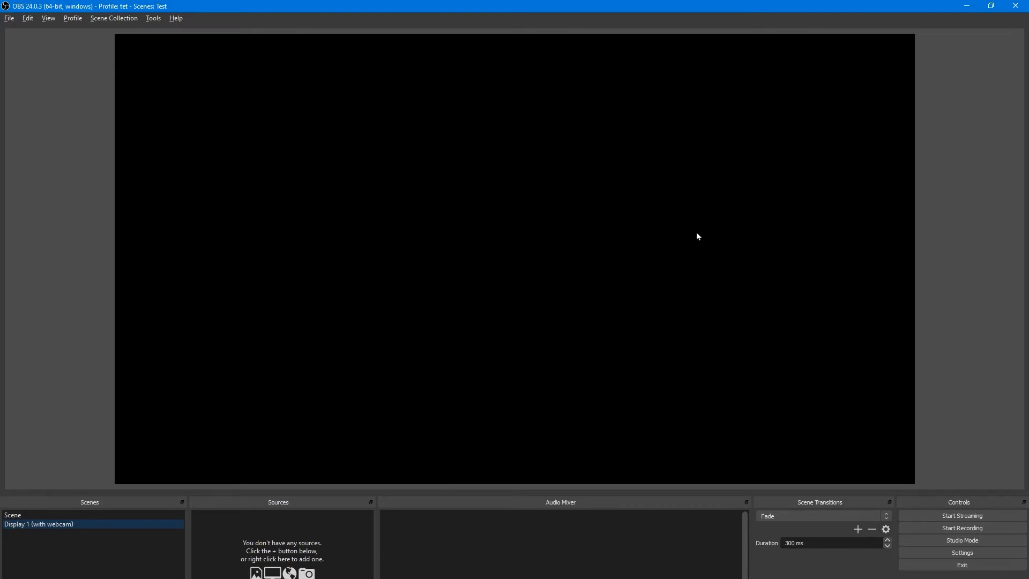
Add a Display Capture source named Display 1 to the new scene.
right_click(277, 528)
click(225, 575)
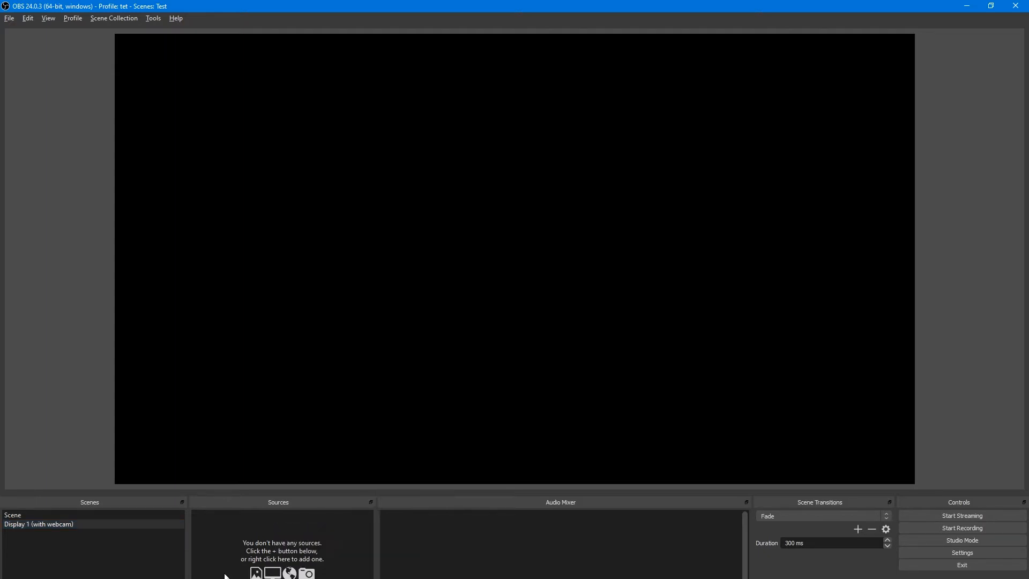
click(203, 578)
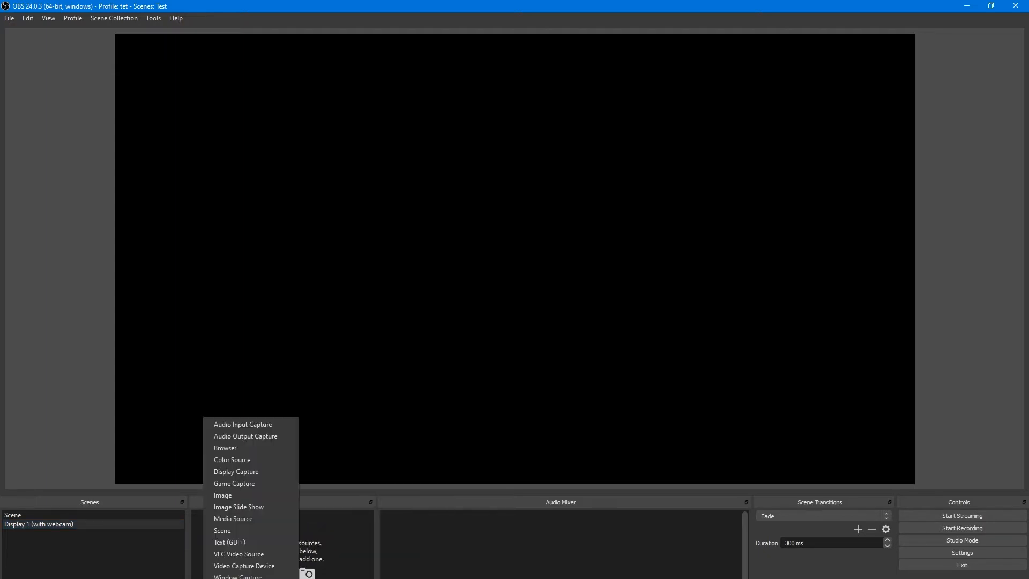
click(248, 471)
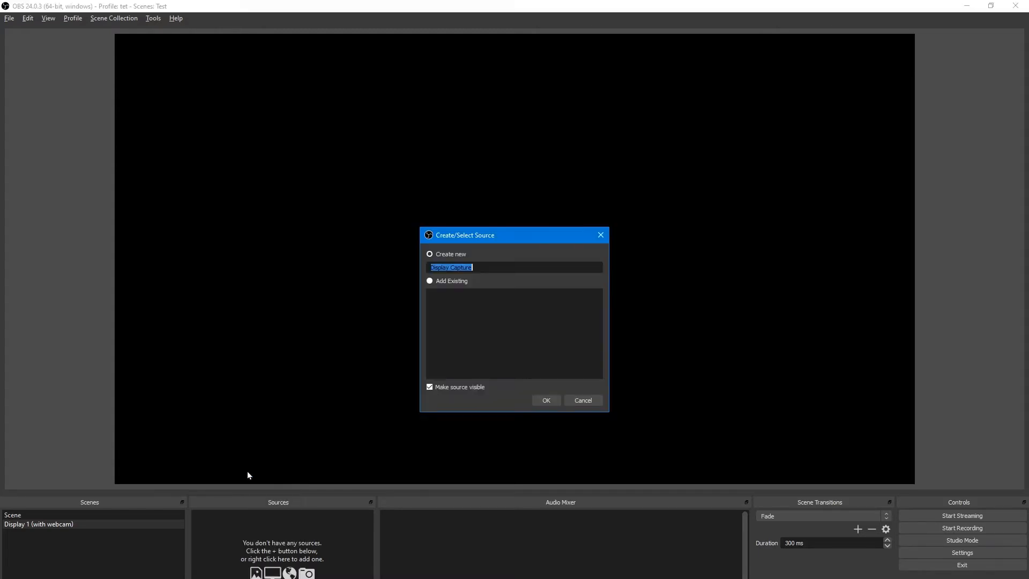
click(483, 269)
drag(464, 265, 392, 268)
click(480, 267)
click(546, 400)
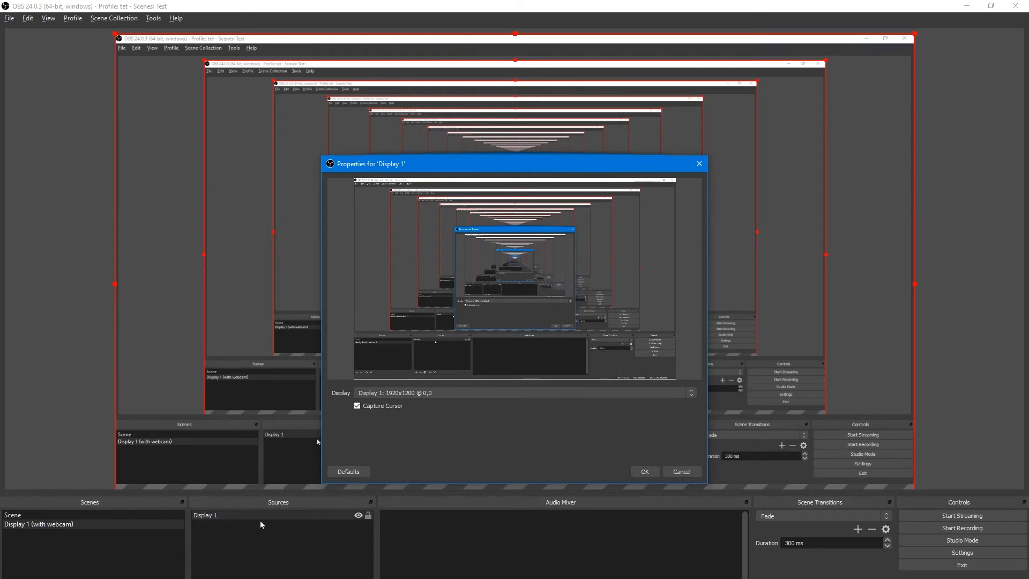
Set the display source to capture Display 2: 1920x1080 @ -1920,0 and confirm.
click(450, 393)
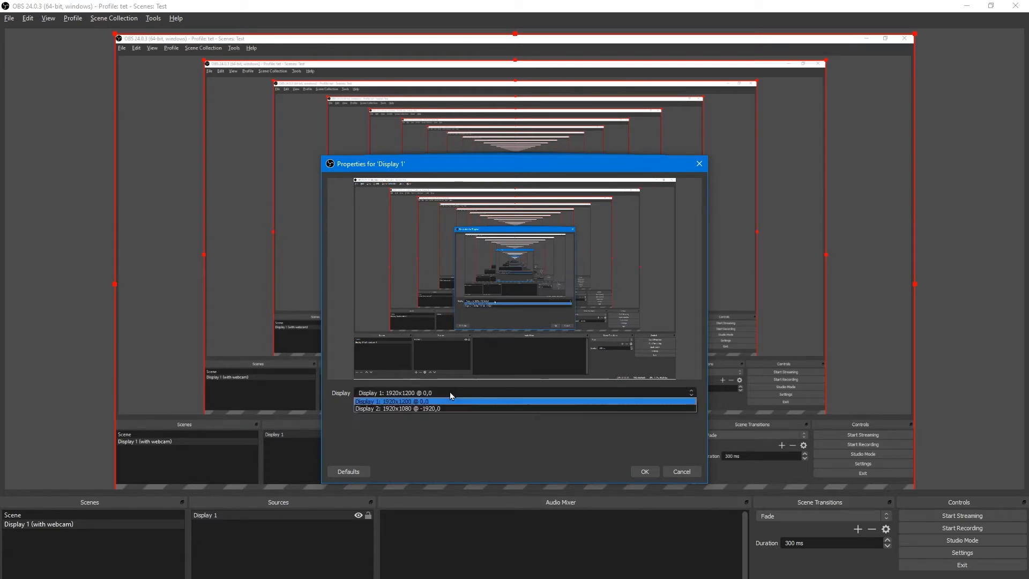
click(446, 409)
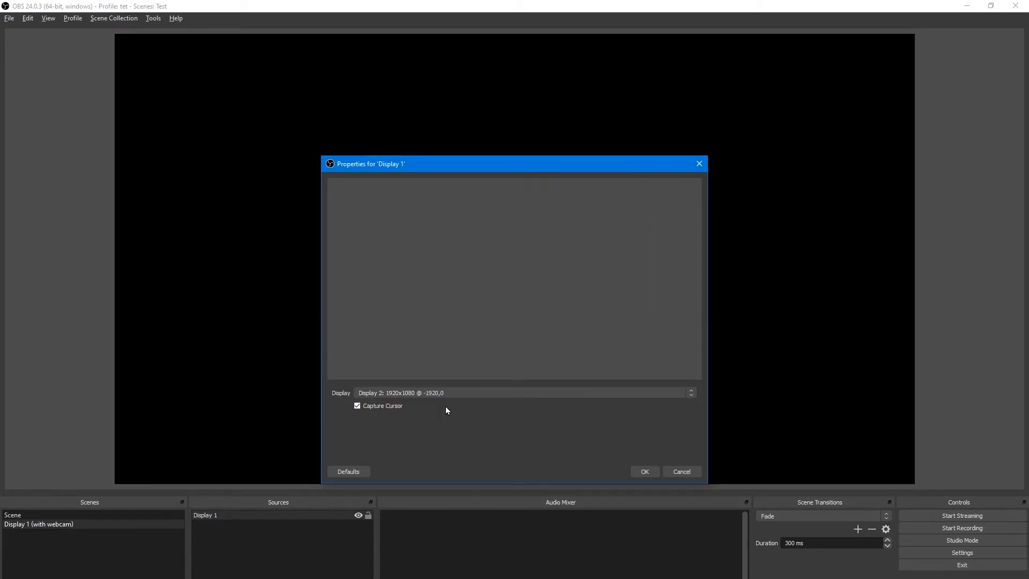
click(646, 471)
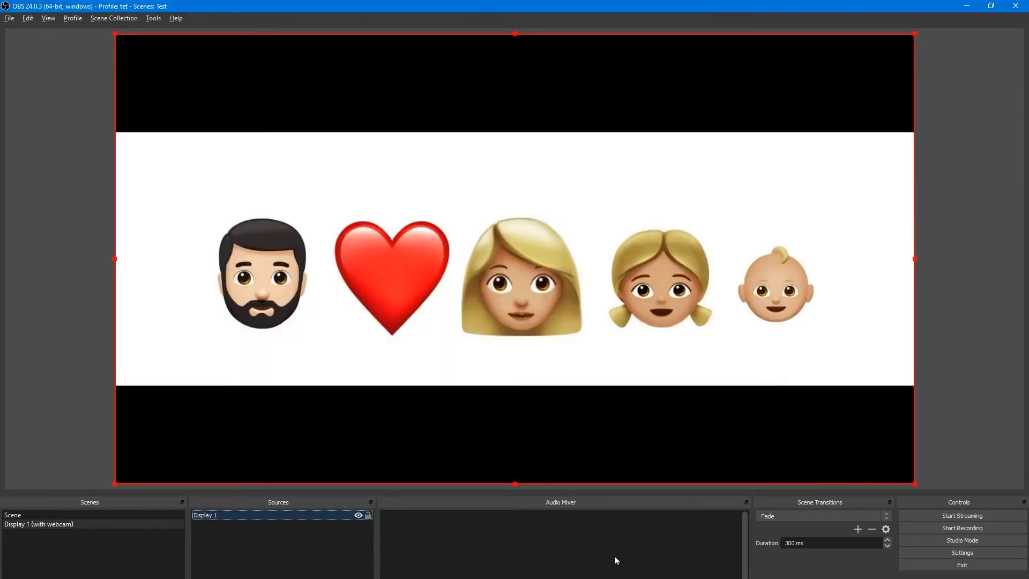
click(615, 556)
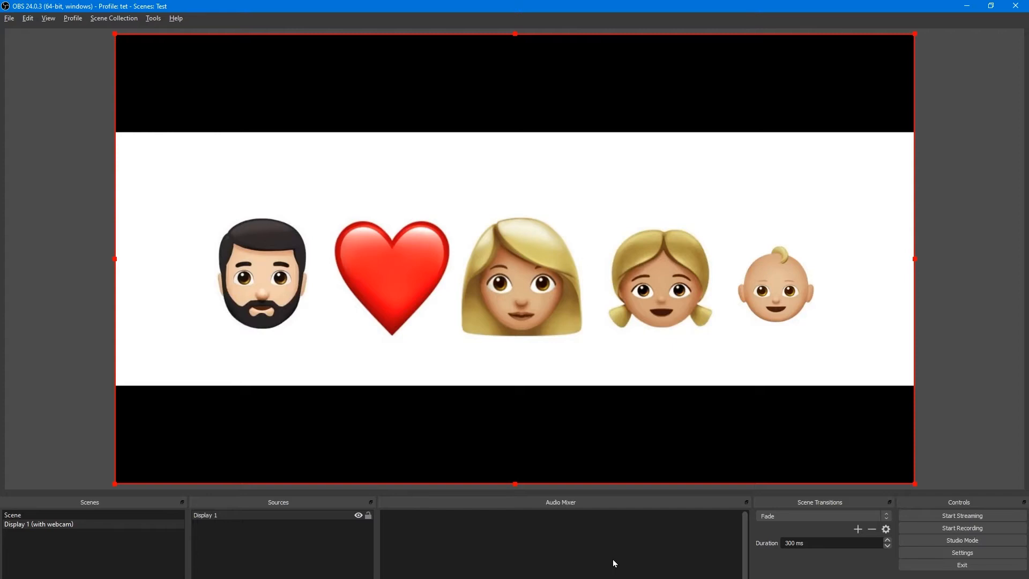
click(285, 560)
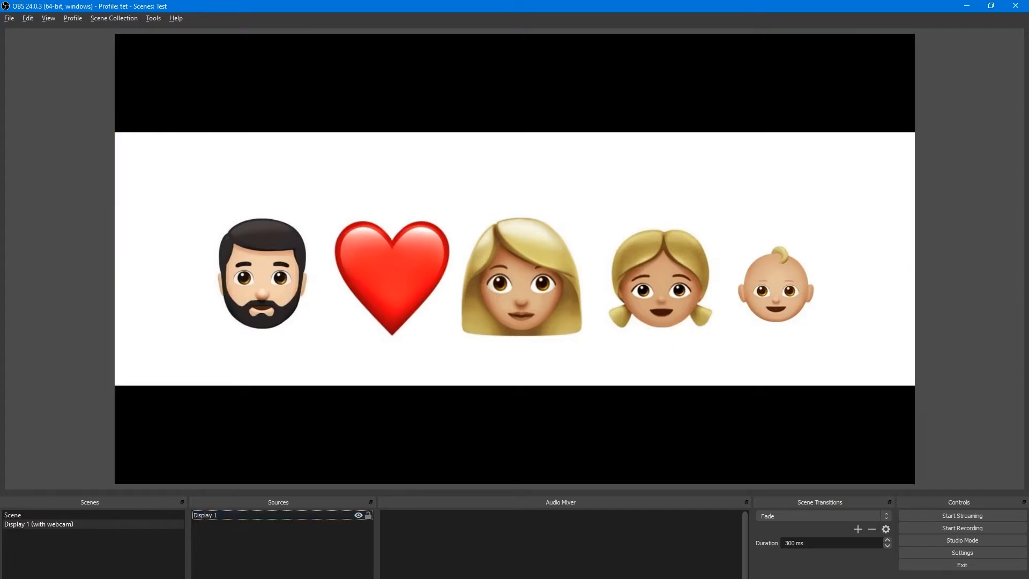
Add a Video Capture Device source named Webcam.
click(196, 578)
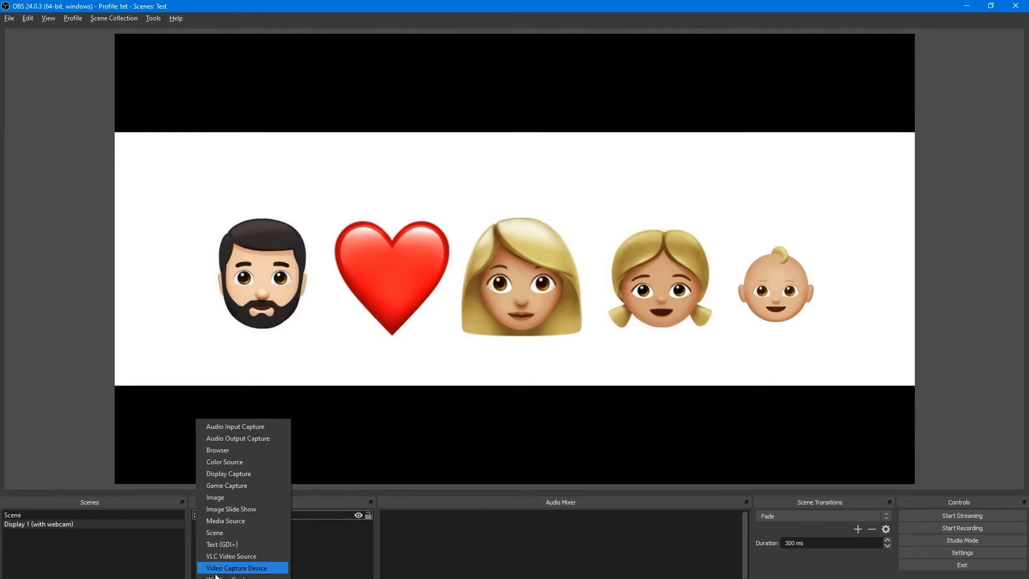
click(247, 568)
click(509, 270)
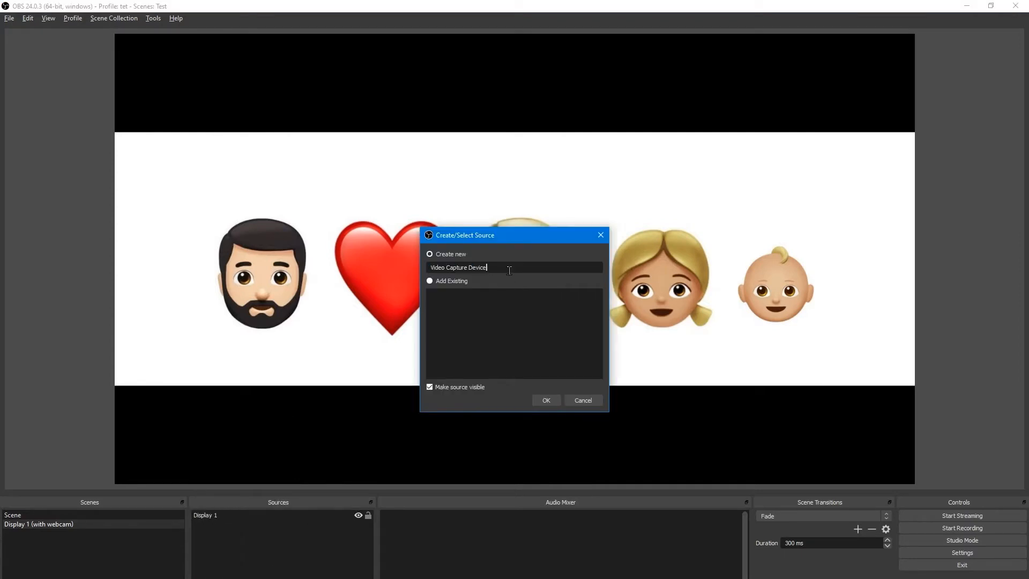
drag(508, 267, 377, 266)
text(Webcam)
click(545, 400)
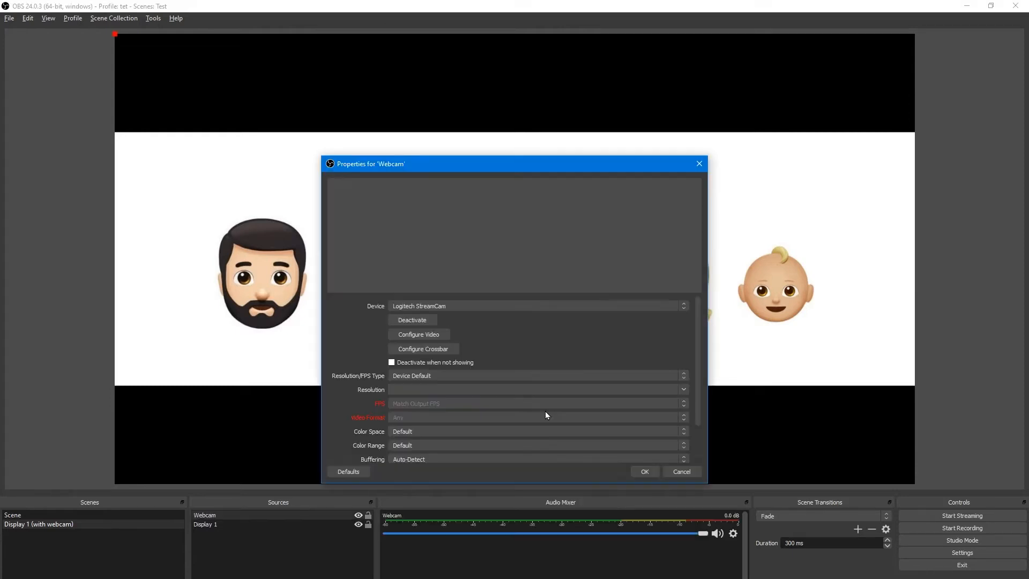
Set the webcam's device to Logi Capture and confirm its properties.
click(561, 307)
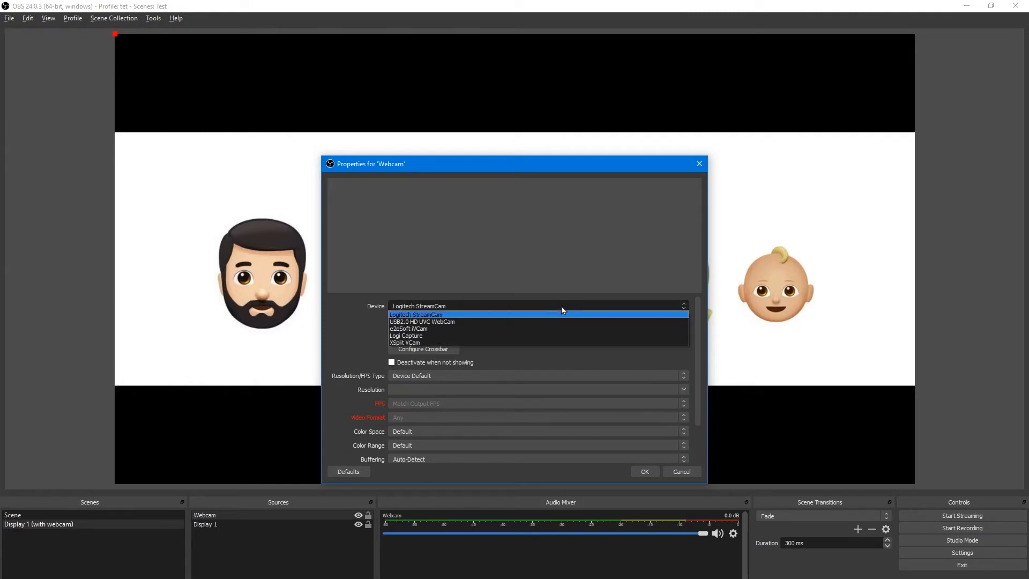
click(516, 320)
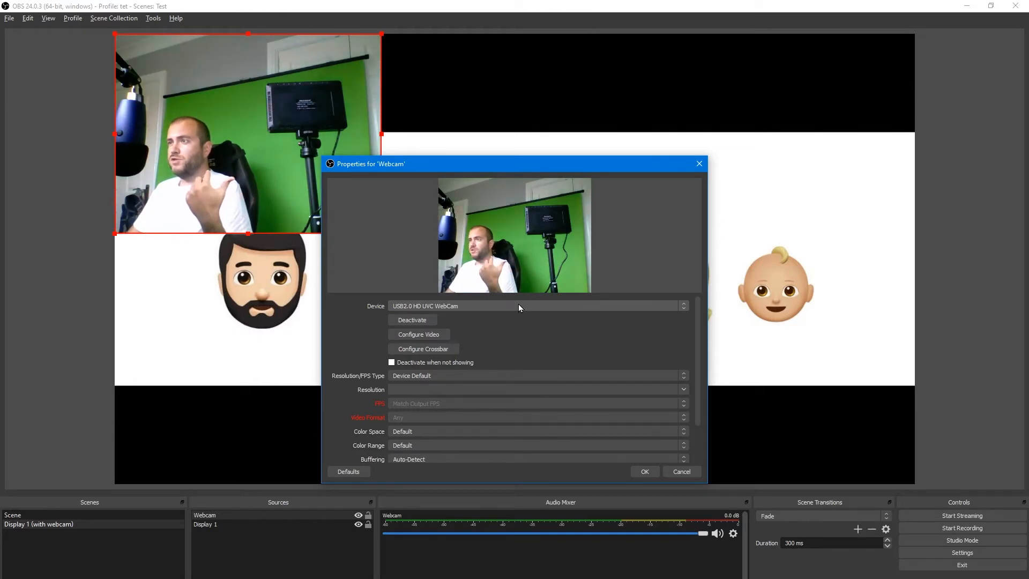
click(519, 304)
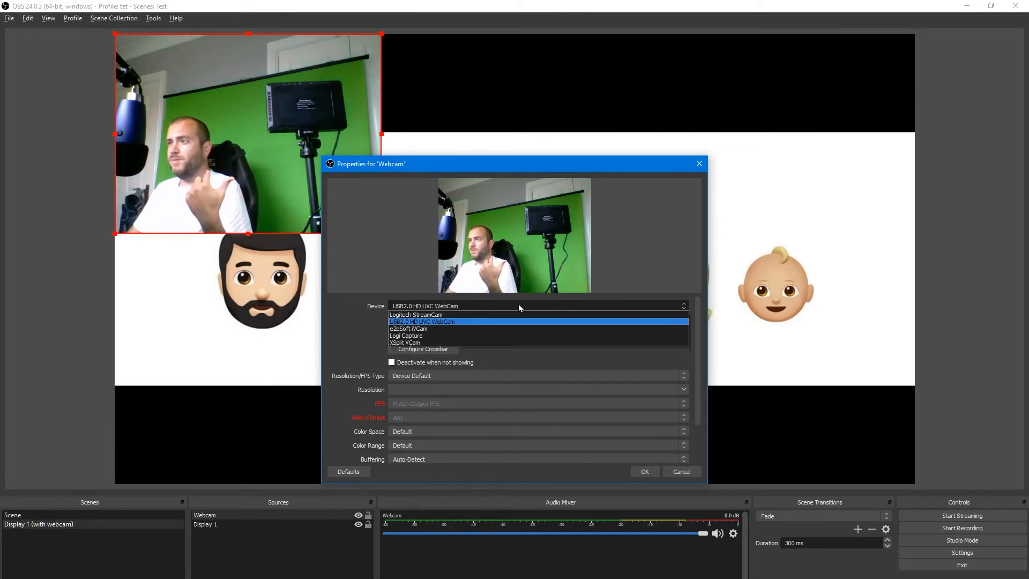
click(493, 336)
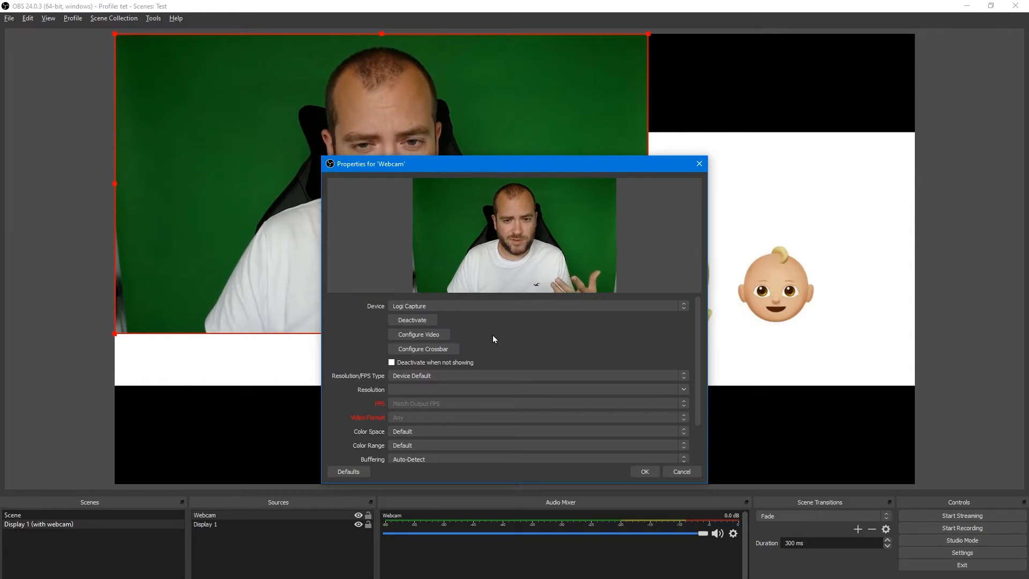
click(645, 472)
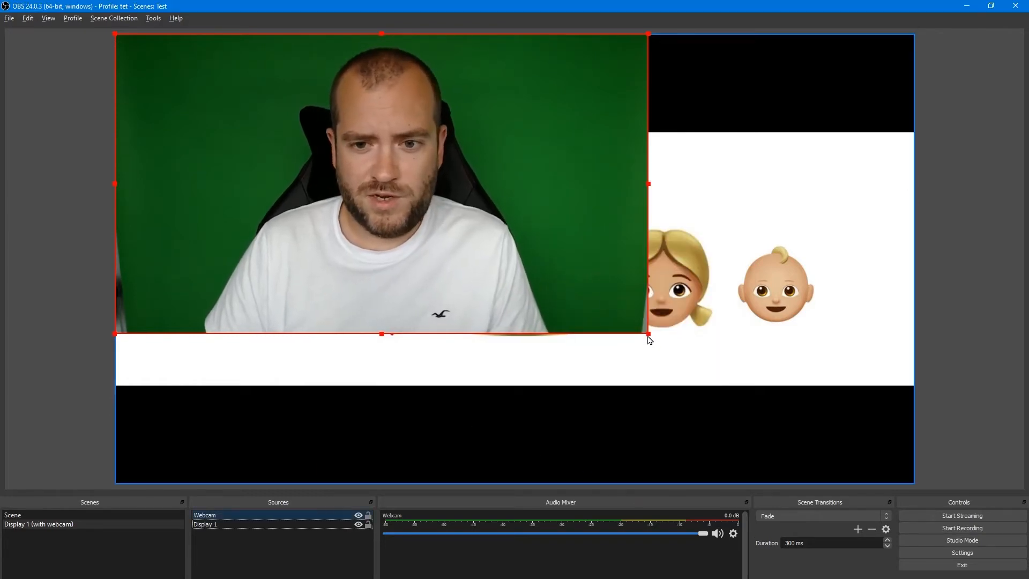
Shrink the webcam source and move it into the preview's lower right corner.
drag(643, 338, 329, 182)
drag(227, 95, 772, 398)
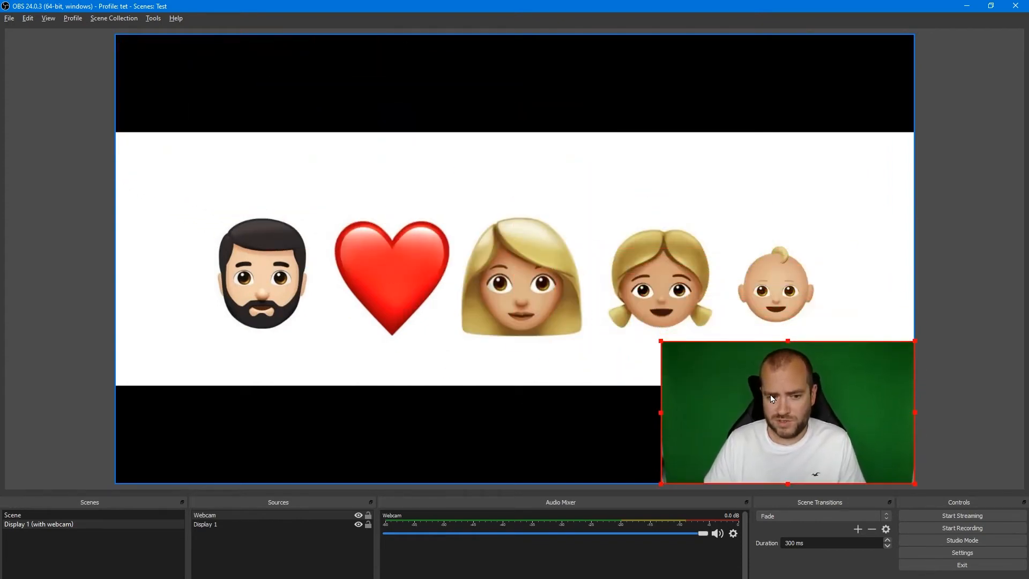
Lock the Display 1 source so it stays in place beneath the webcam.
click(248, 570)
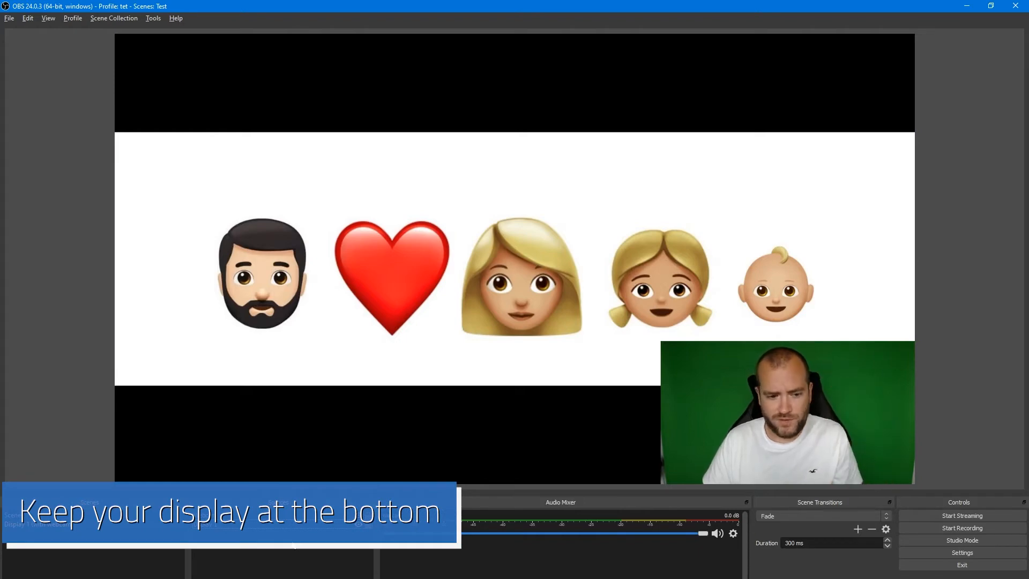
click(368, 523)
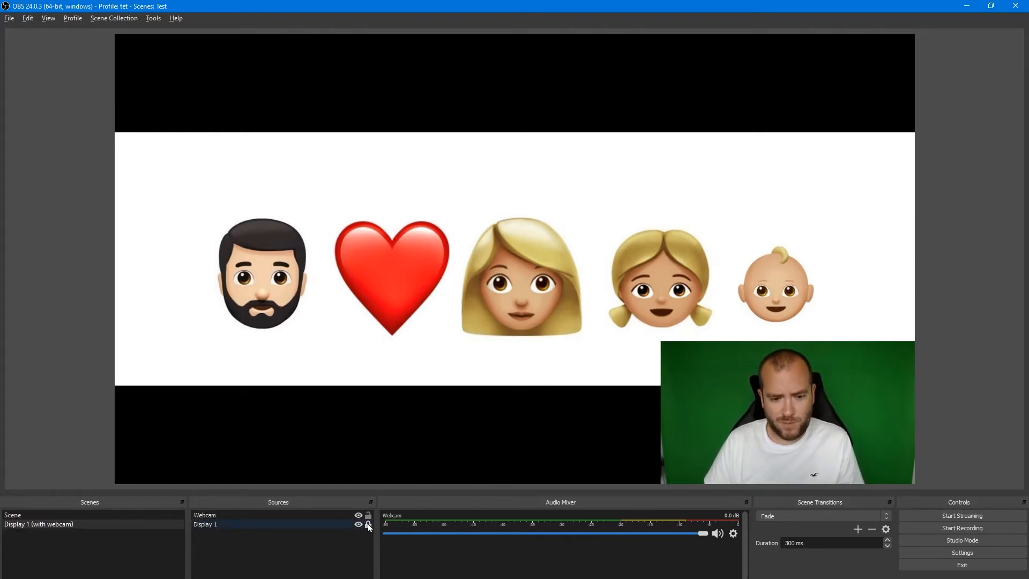
click(246, 525)
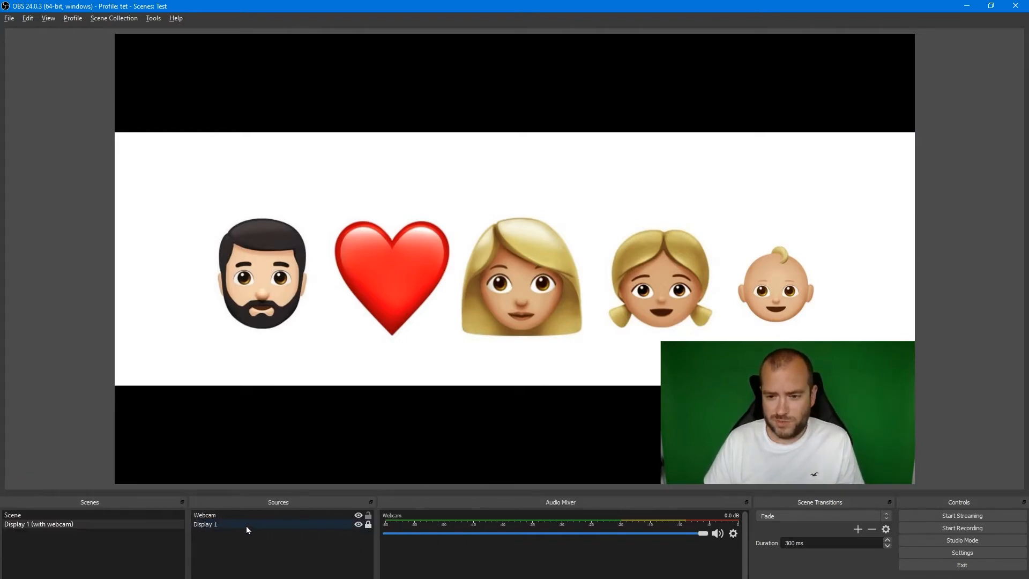
Toggle the webcam's visibility off and back on, then hide the Display 1 source.
click(357, 516)
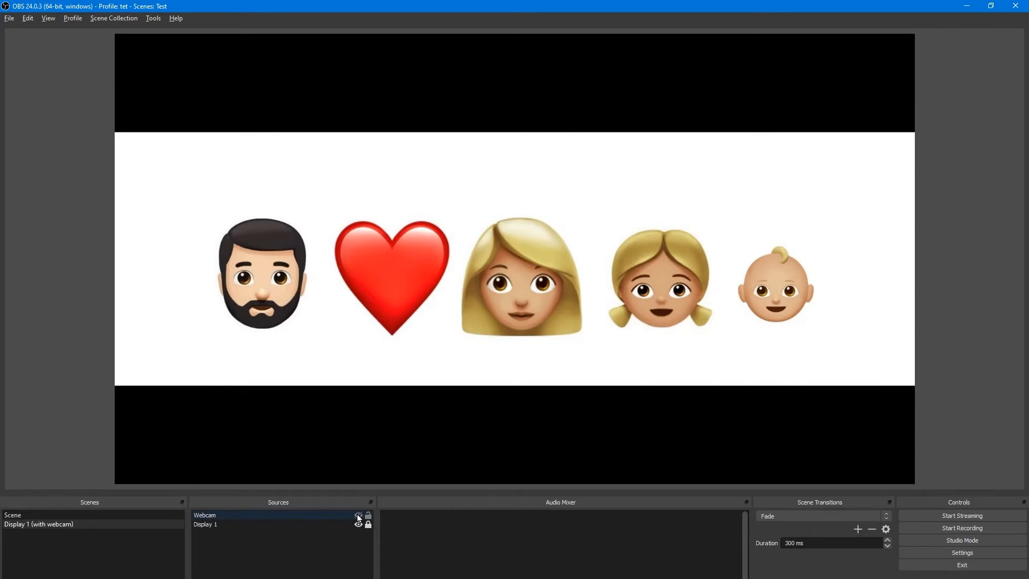
click(358, 516)
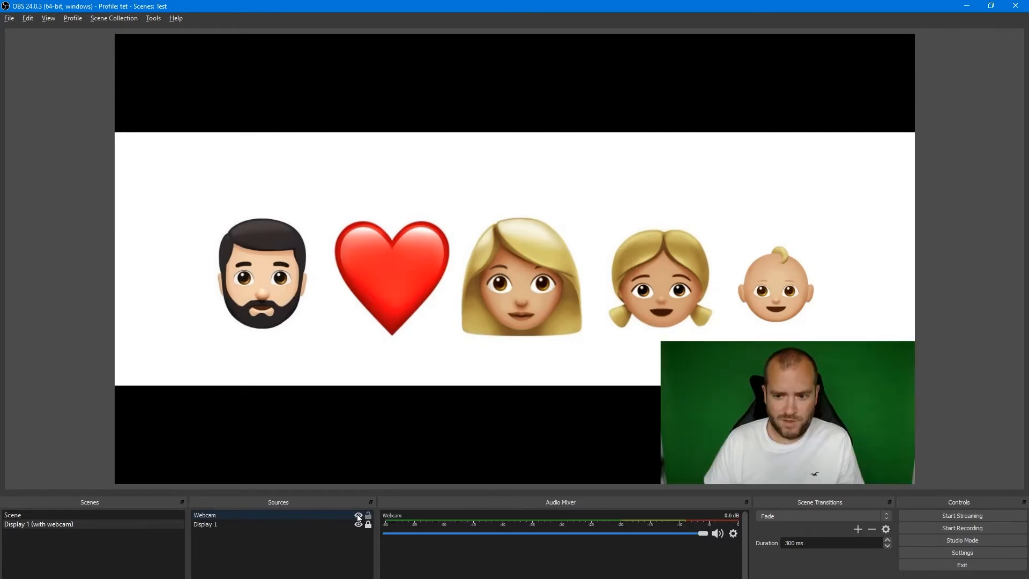
click(358, 525)
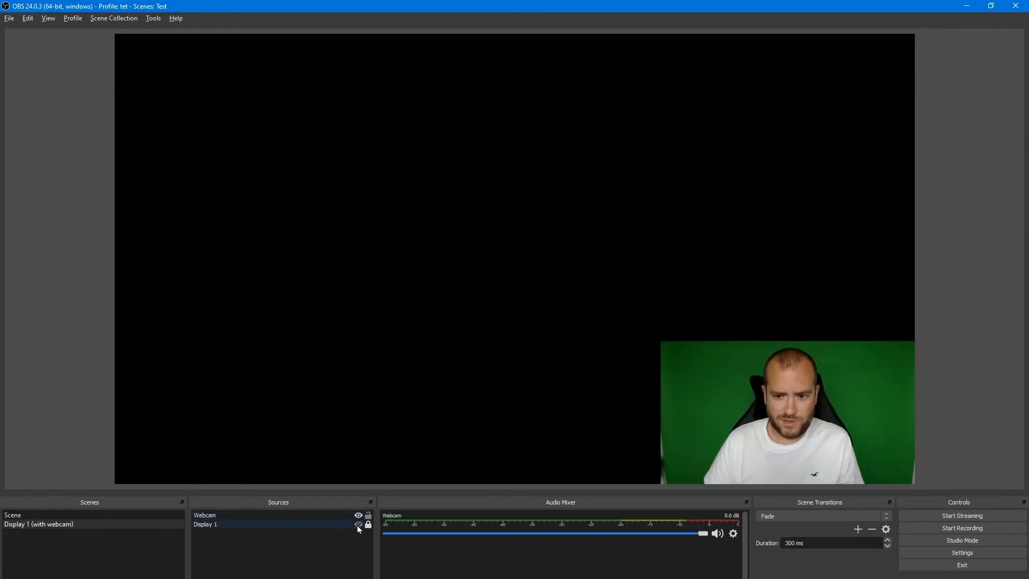
Show Display 1 again and add a new Image source named Webcam frame.
click(358, 526)
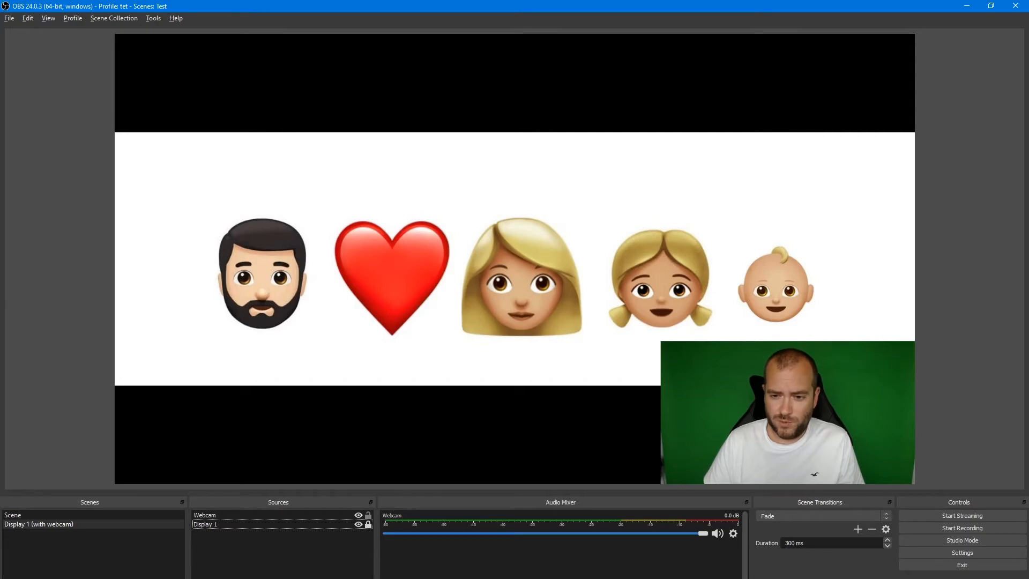
click(198, 577)
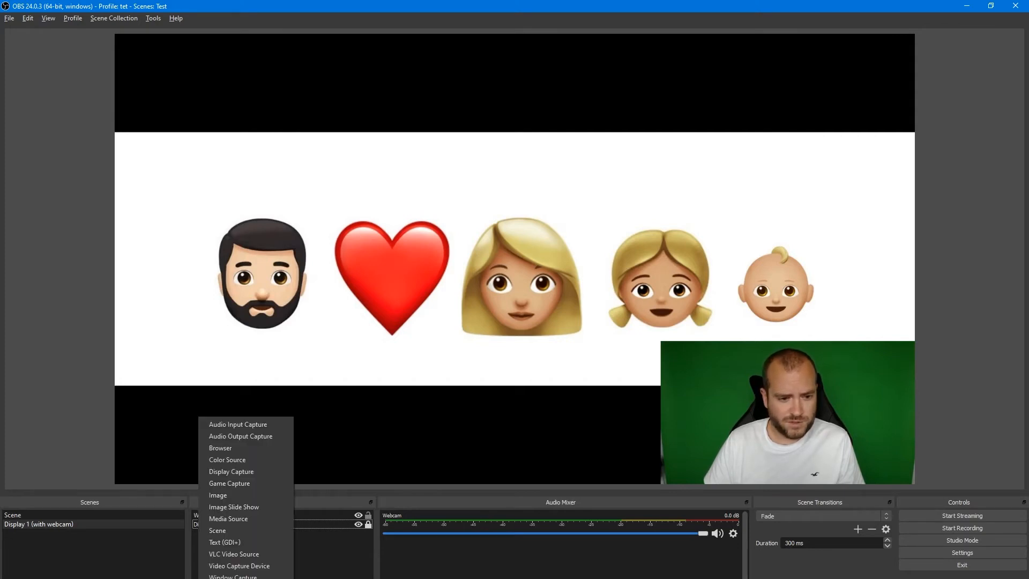
click(223, 495)
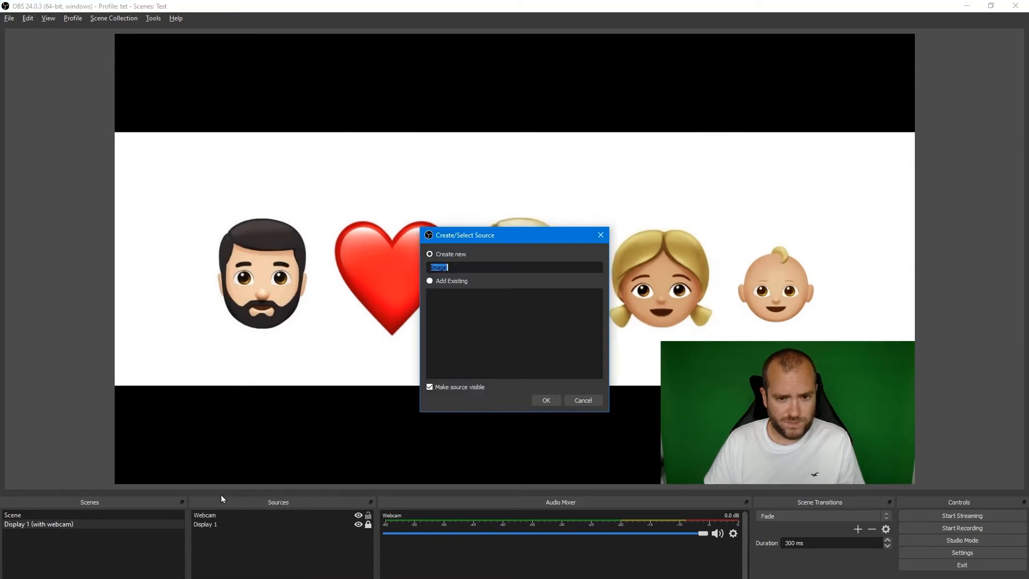
click(469, 267)
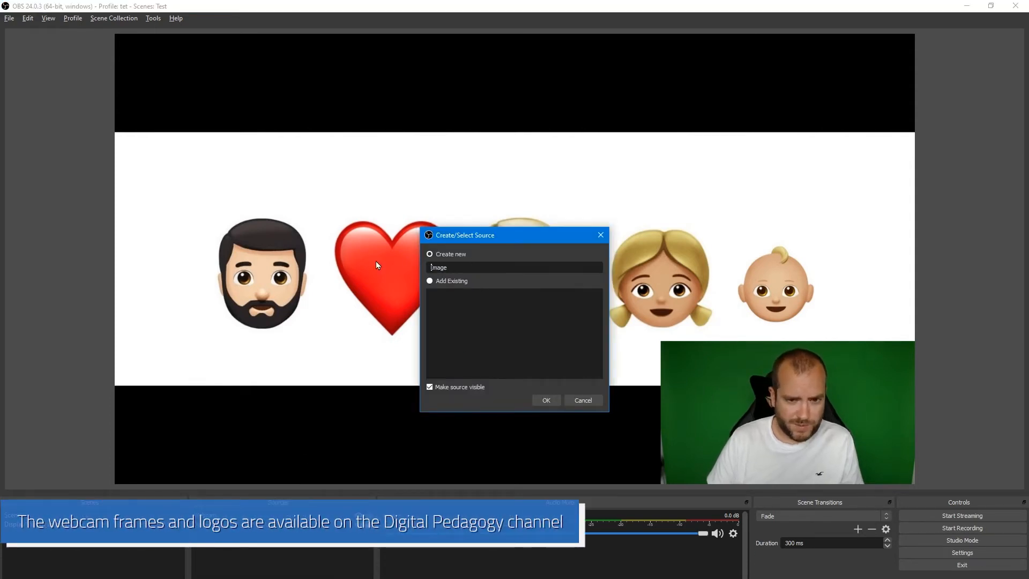
key(ctrl+a)
text(Webca)
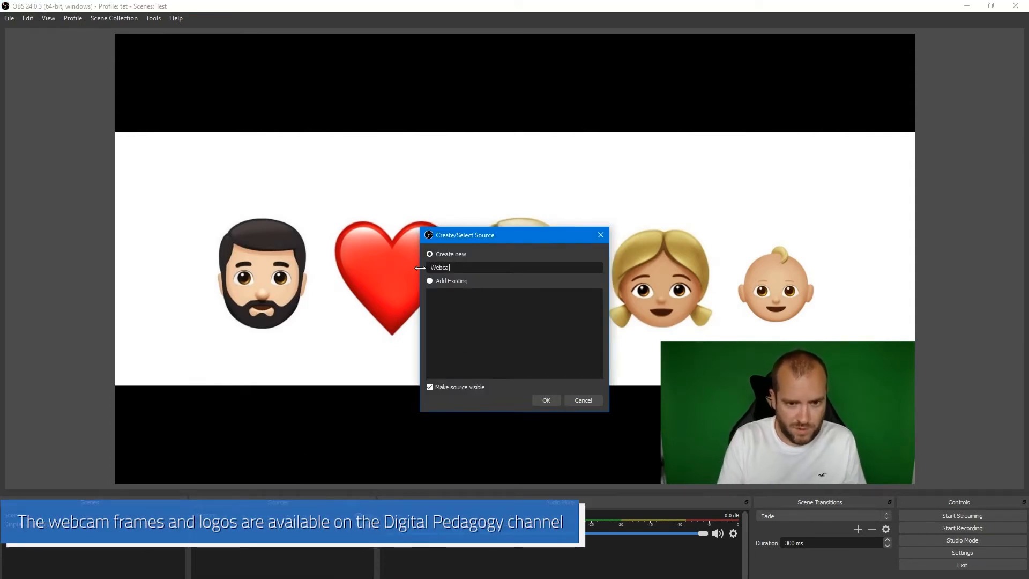
text(m frame)
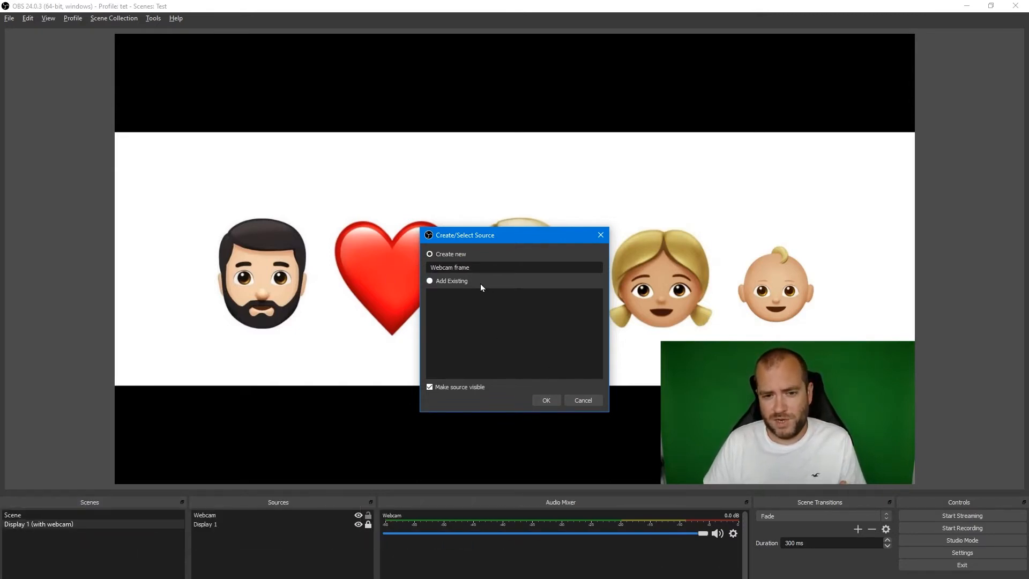
click(546, 400)
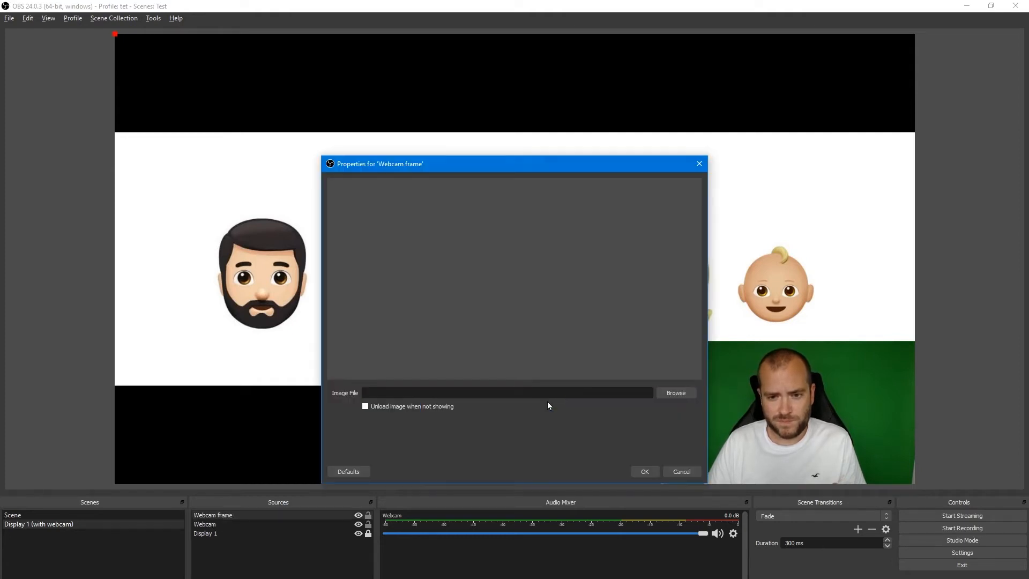
Load Webcam Frame (Wide).png from the Hull University OBS overlay folder on the Desktop as the frame's image.
click(681, 393)
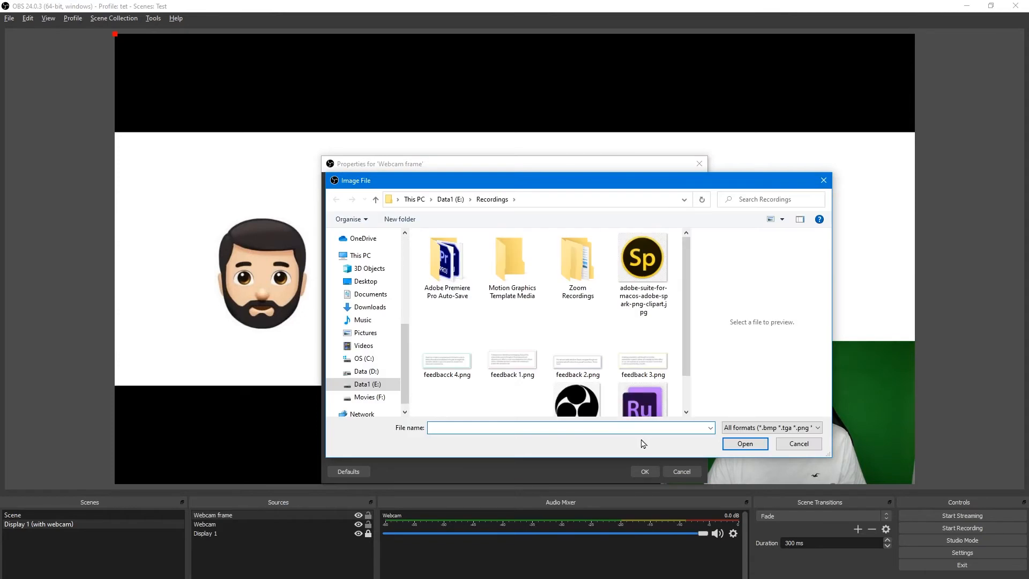
click(372, 256)
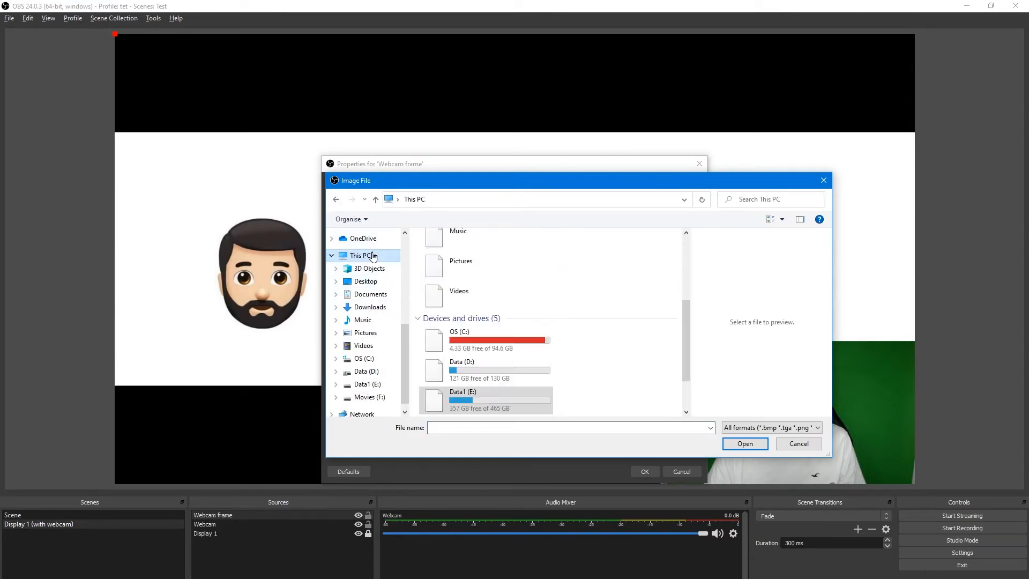
scroll(371, 252, up, 5)
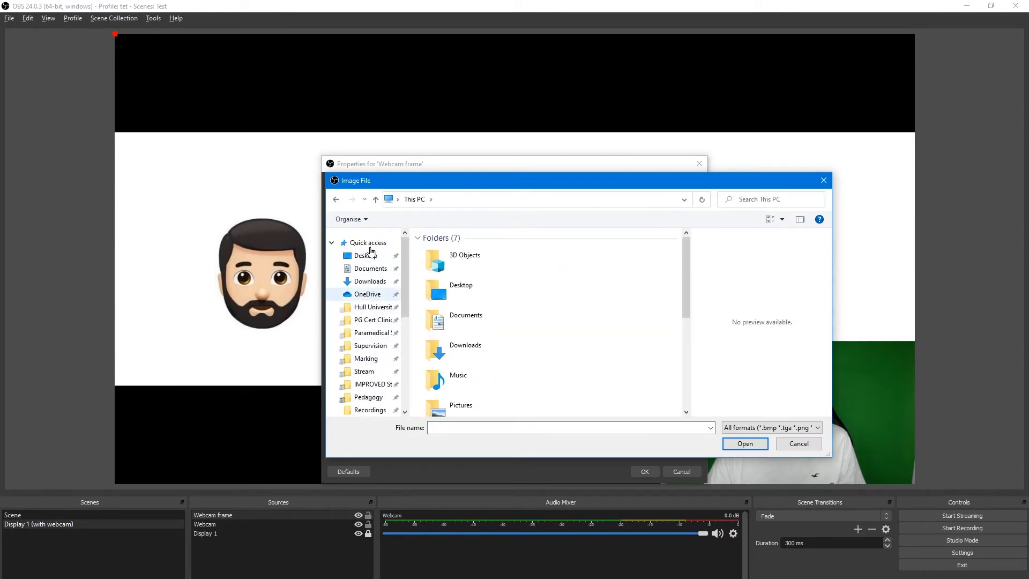
click(367, 255)
double_click(443, 252)
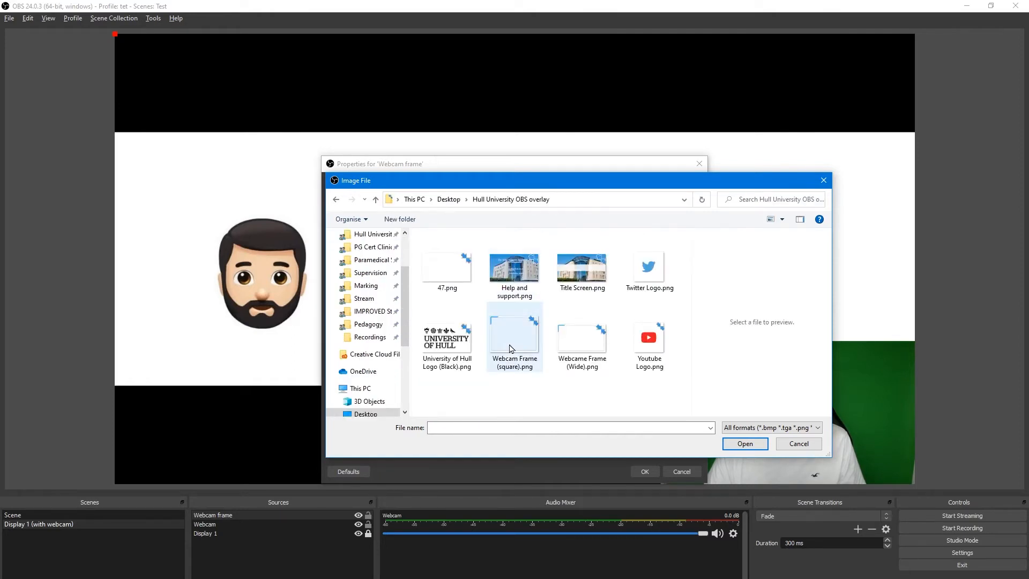
click(579, 346)
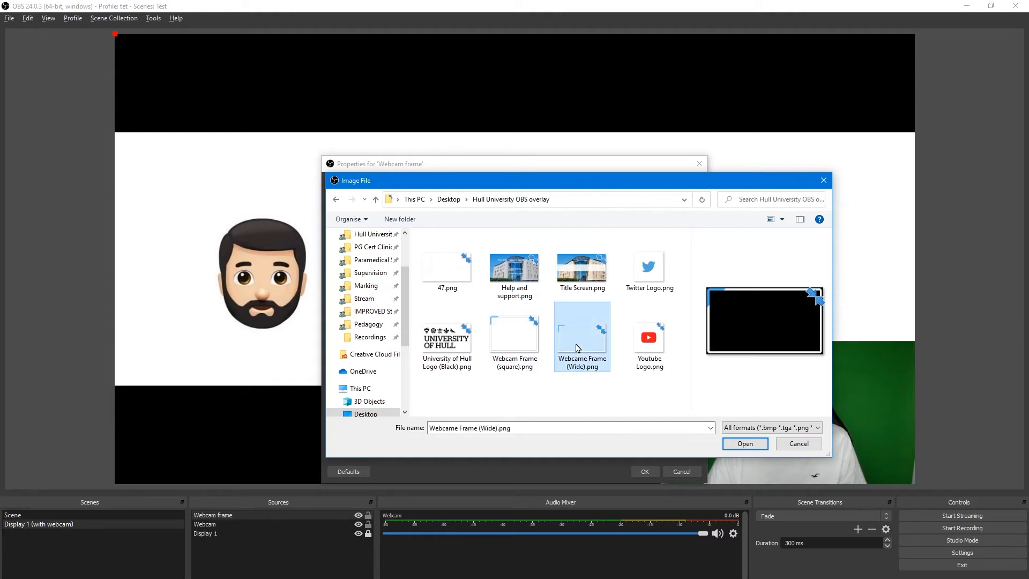
click(733, 445)
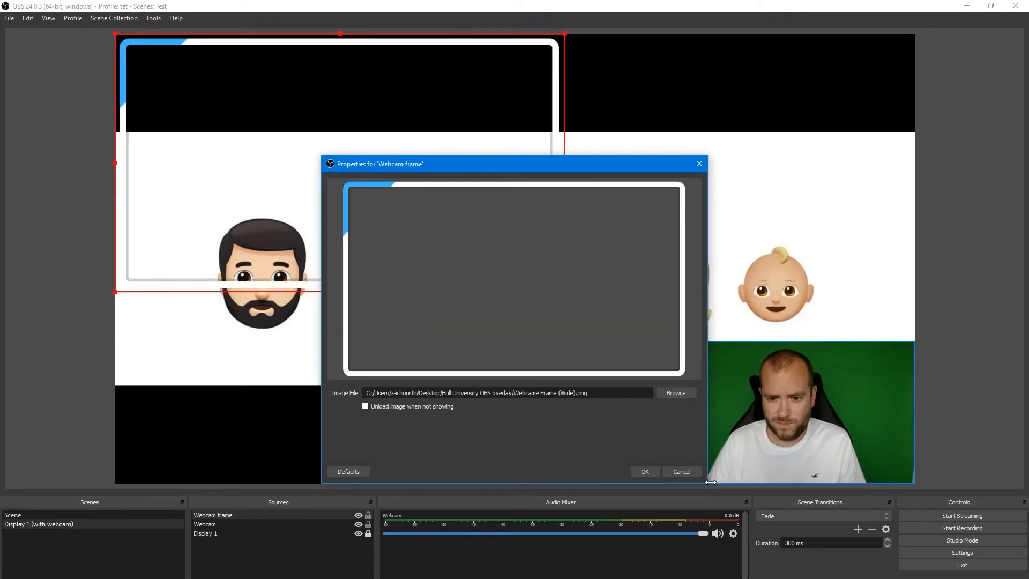
click(645, 471)
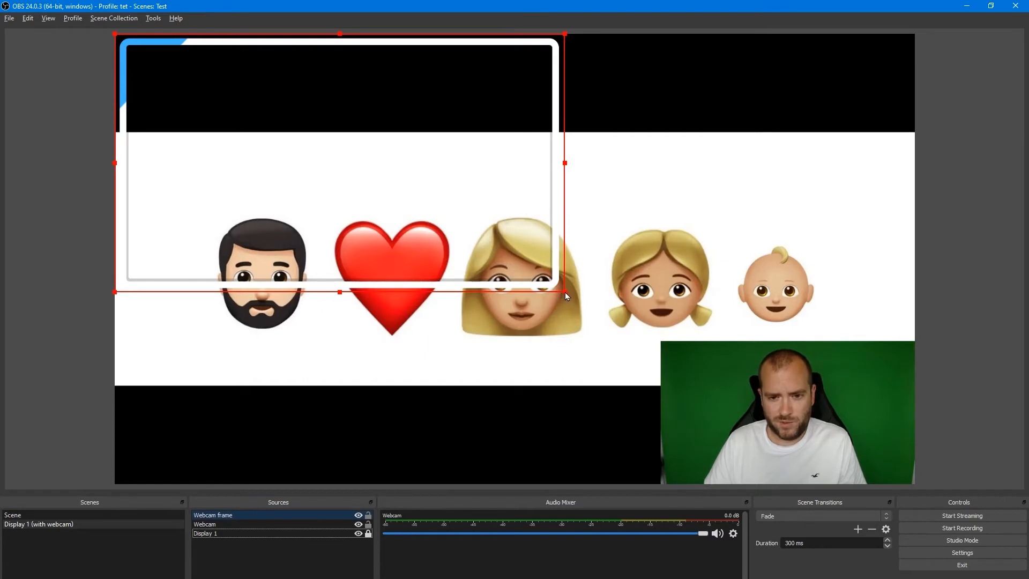
Resize the webcam frame and position it over the webcam in the preview's lower right corner.
drag(565, 292, 299, 138)
drag(213, 115, 721, 407)
drag(849, 451, 917, 490)
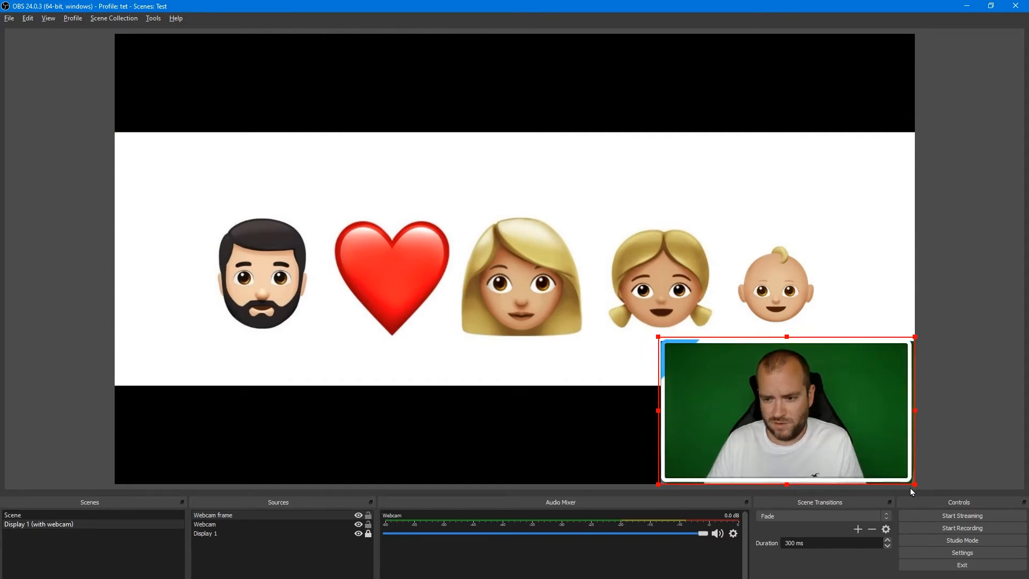
click(584, 414)
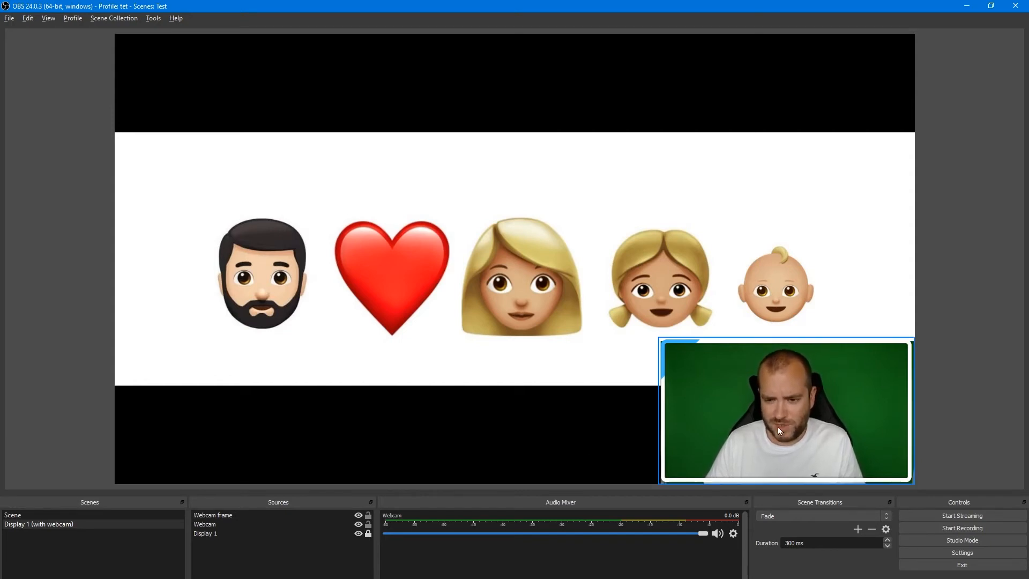
drag(806, 432, 496, 377)
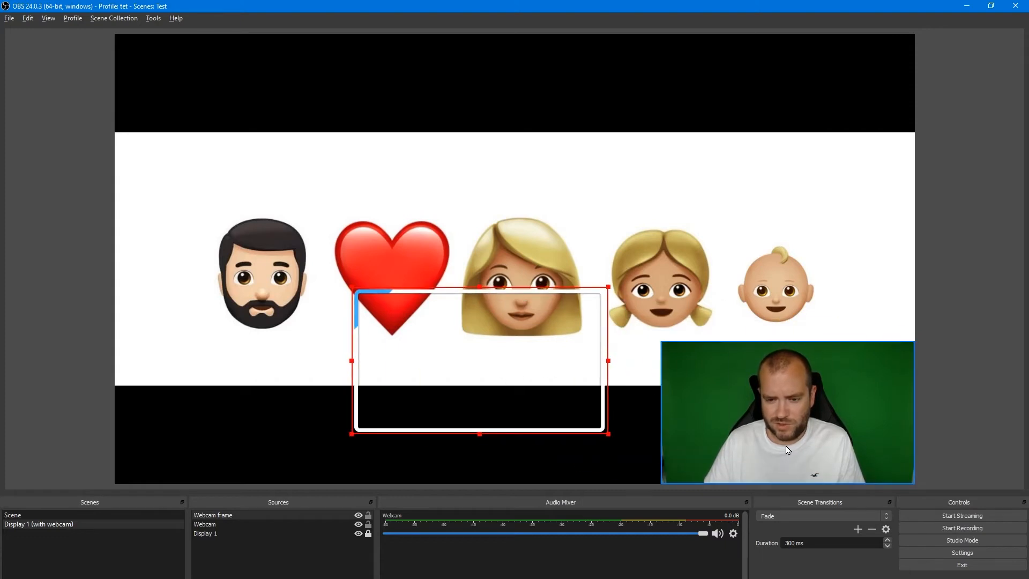
click(900, 474)
drag(914, 483, 915, 482)
drag(555, 369, 850, 414)
click(765, 446)
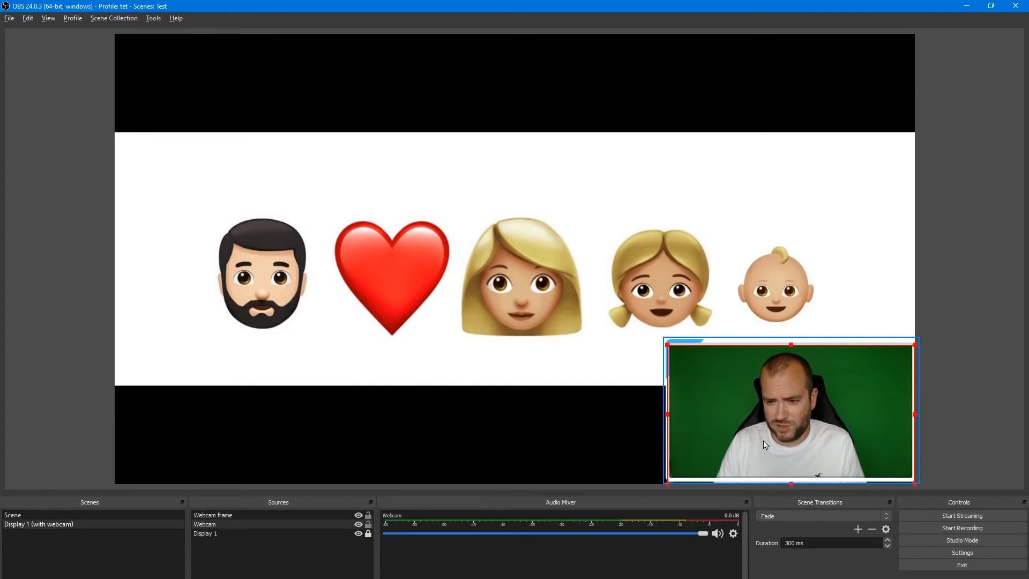
Nudge the webcam frame left and up to align it with the webcam.
key(Left)
key(Left)
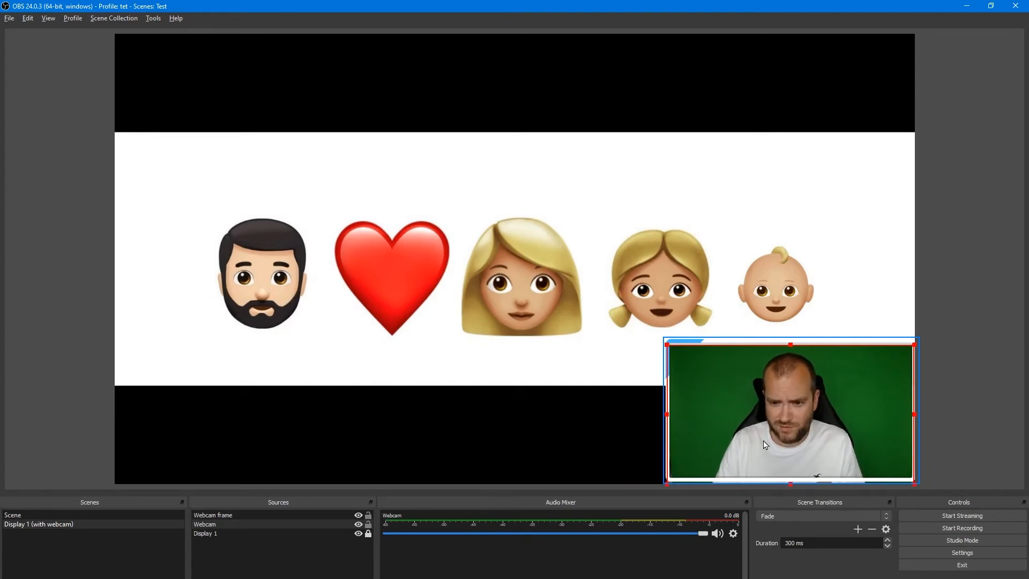
key(Up)
key(Up)
key(Up)
key(Up)
key(Up)
key(Up)
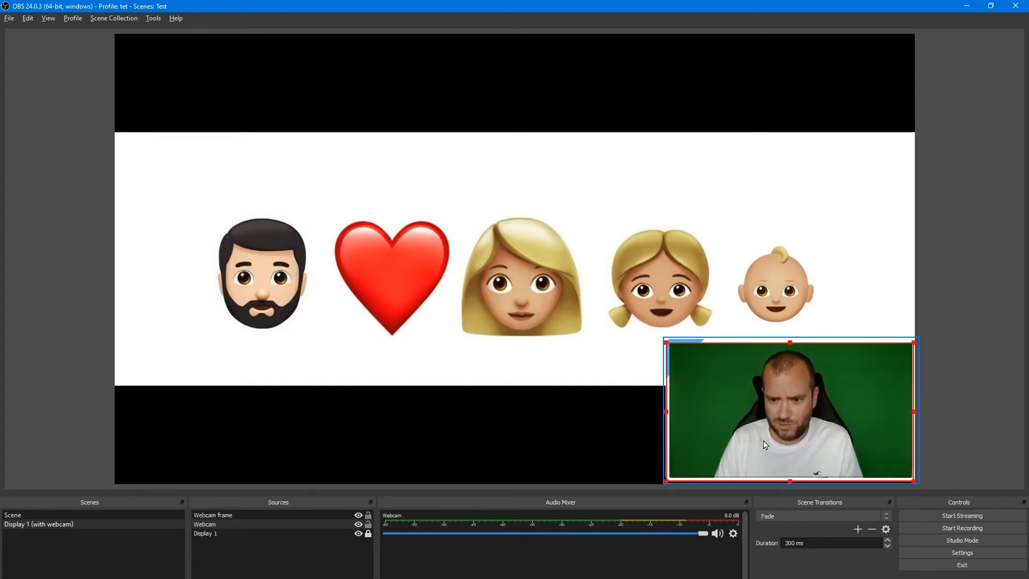
click(493, 397)
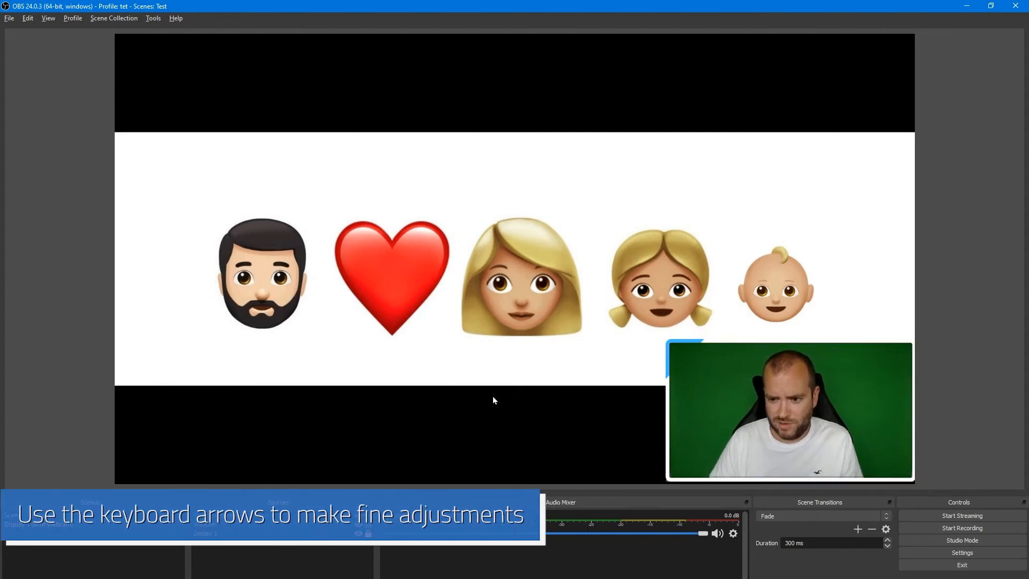
Reselect the webcam frame and nudge it slightly left to fine-tune its alignment.
click(664, 395)
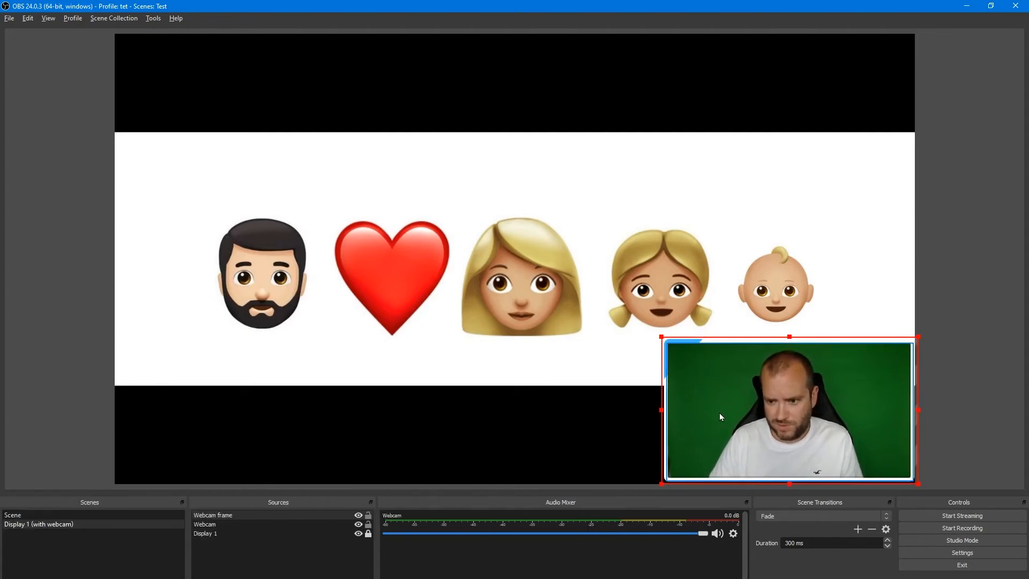
click(1021, 422)
click(836, 411)
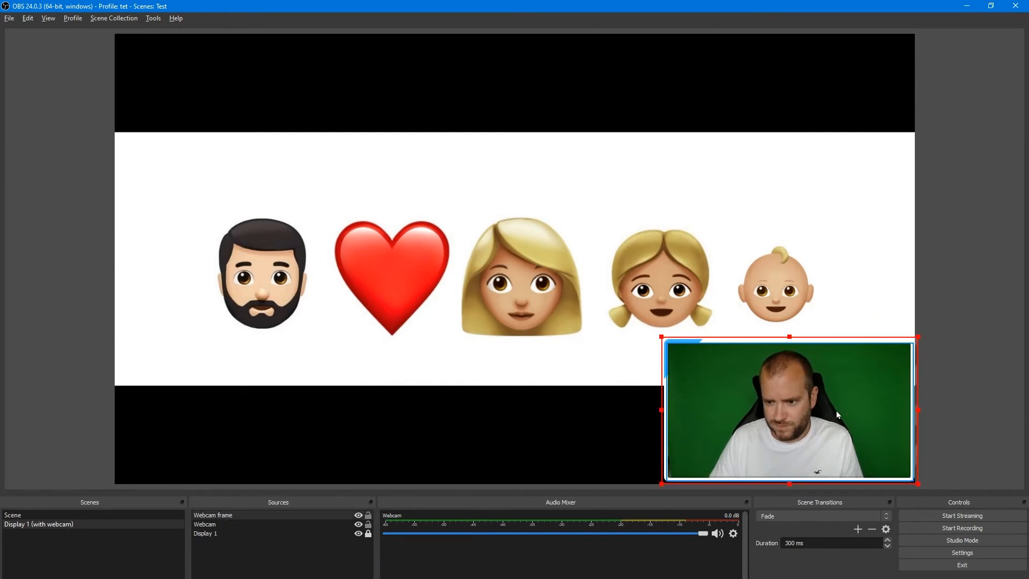
key(Left)
key(Left)
key(Left)
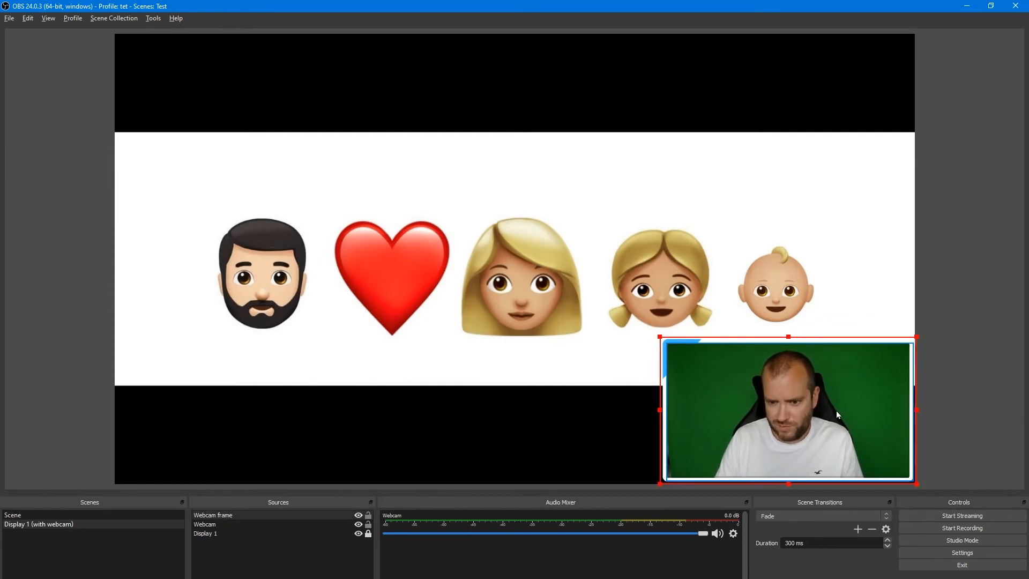
key(Right)
click(984, 376)
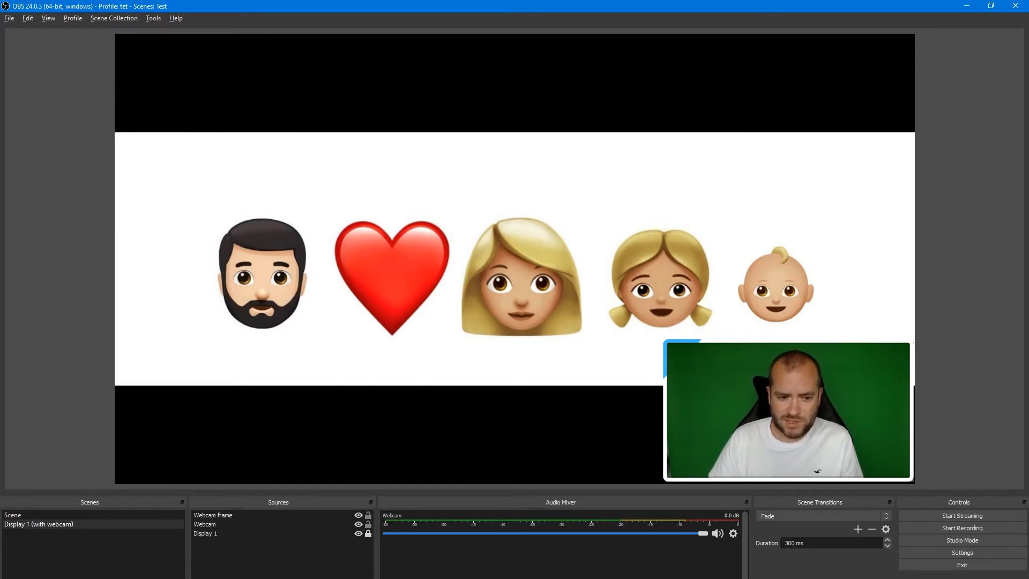
Lock the Webcam frame and Webcam sources in place.
click(214, 521)
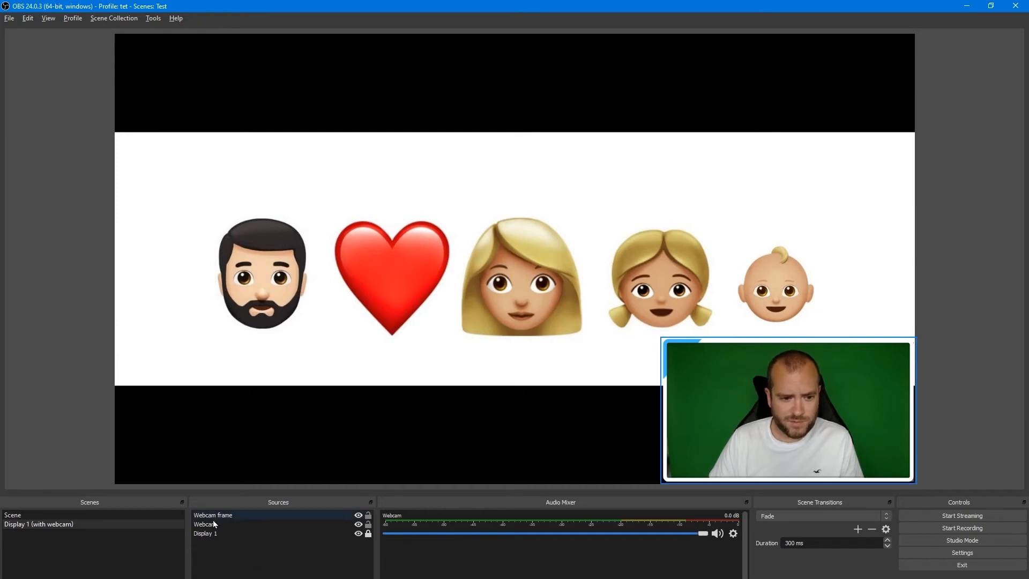
click(369, 516)
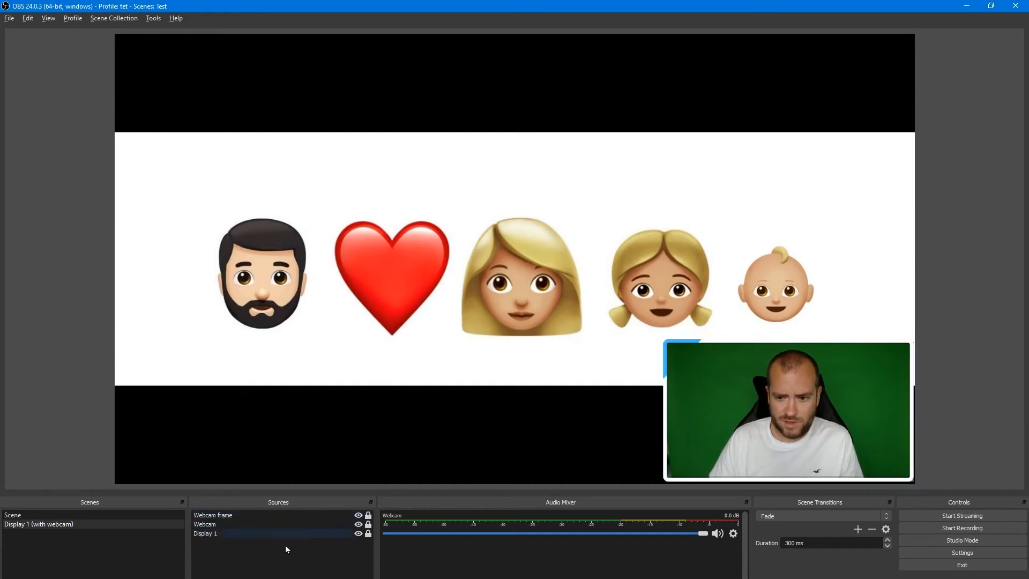
Add a new Image source named UoH logo.
click(201, 578)
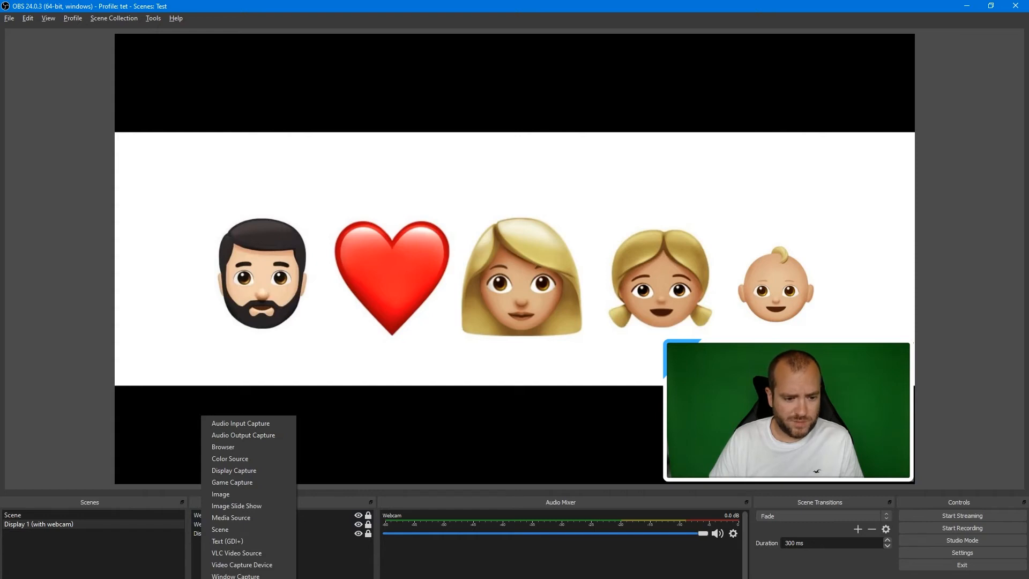
click(253, 495)
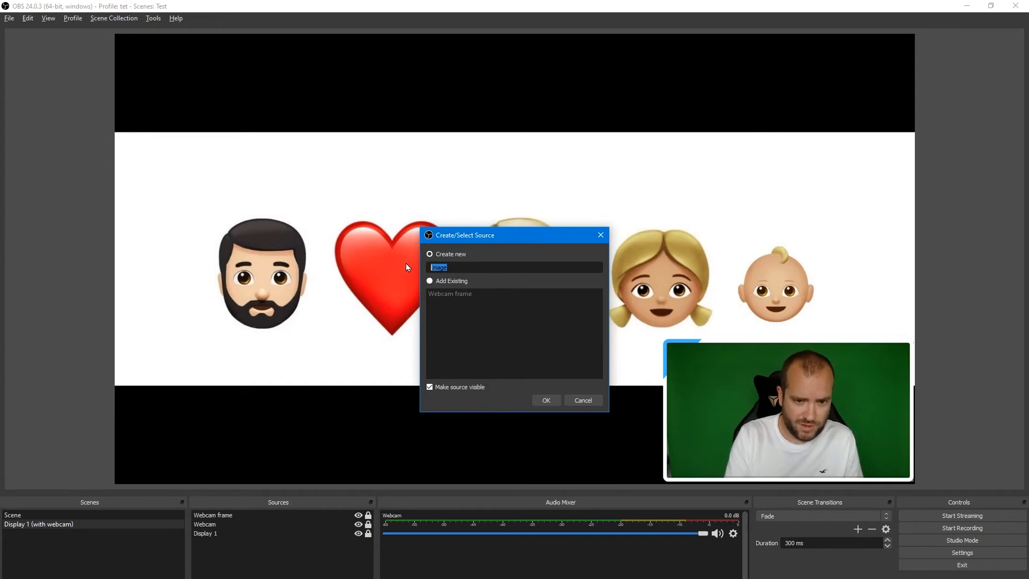
text(UoH logo)
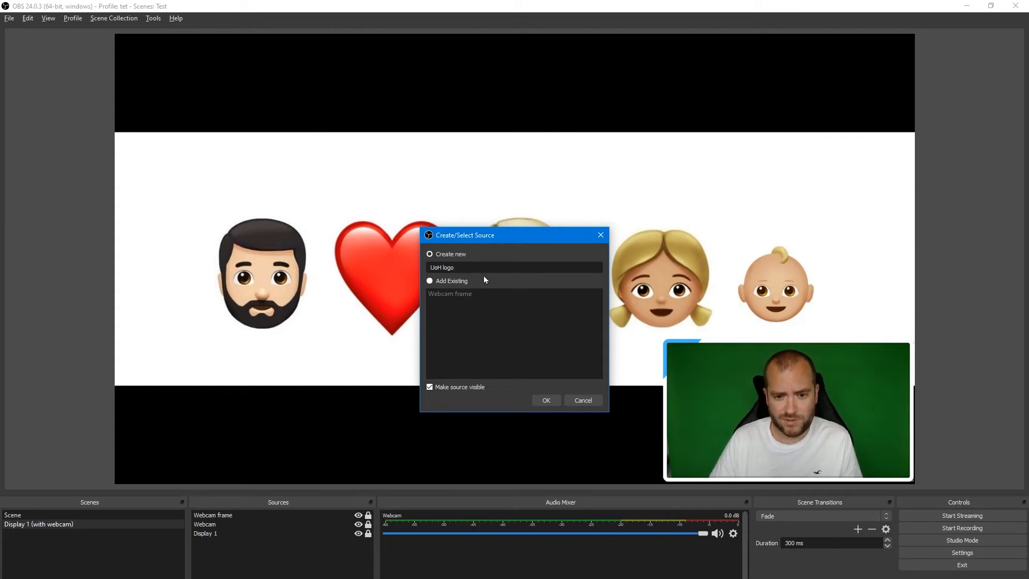
click(550, 401)
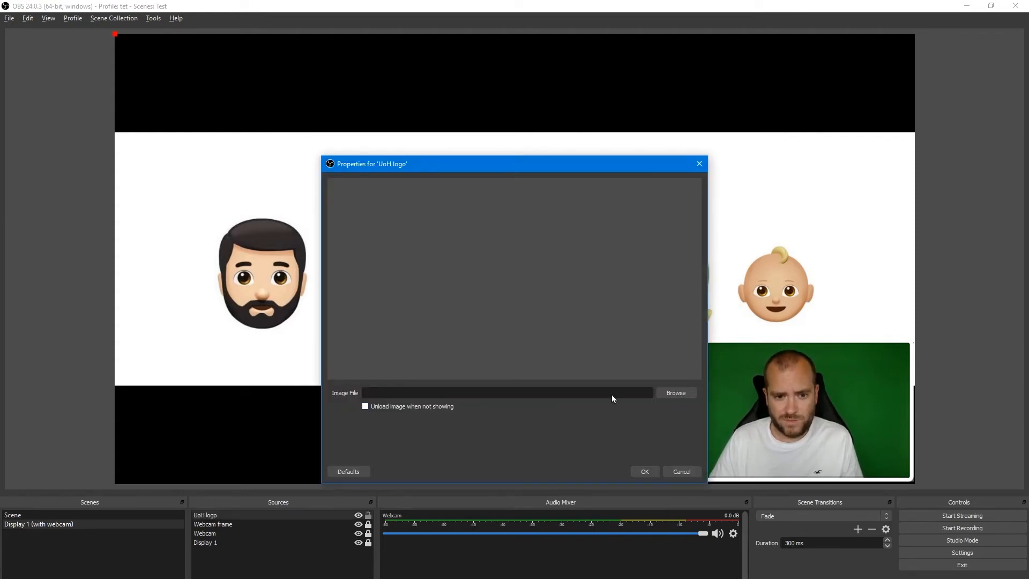
Load 47.png from the Hull University OBS overlay folder as the logo's image and confirm.
click(679, 394)
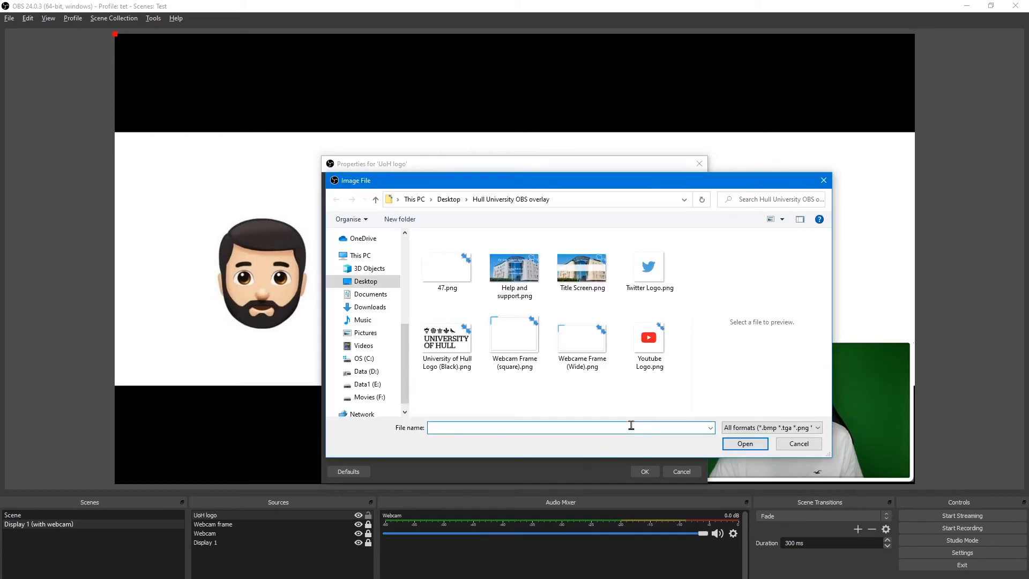
click(450, 284)
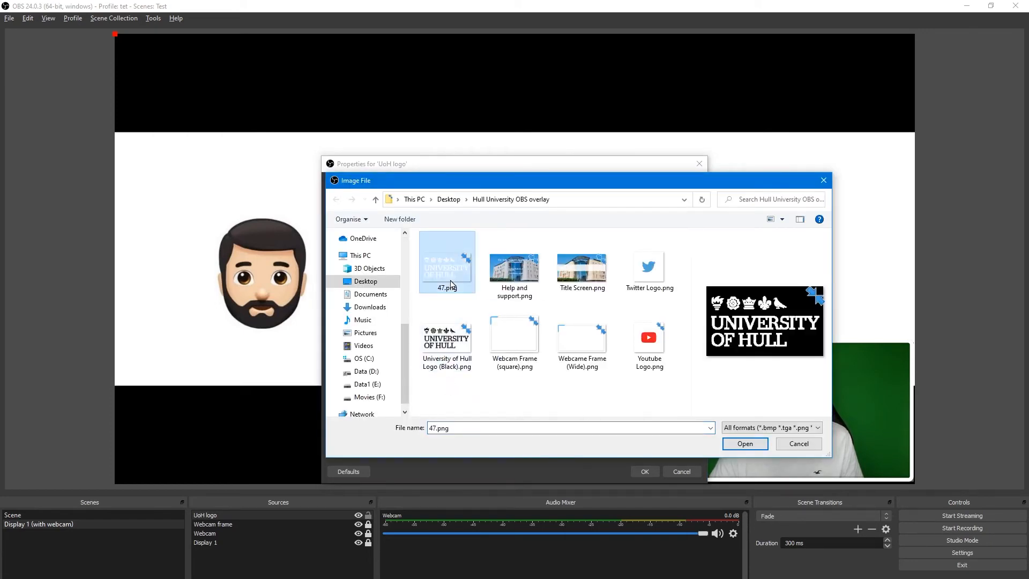
click(744, 443)
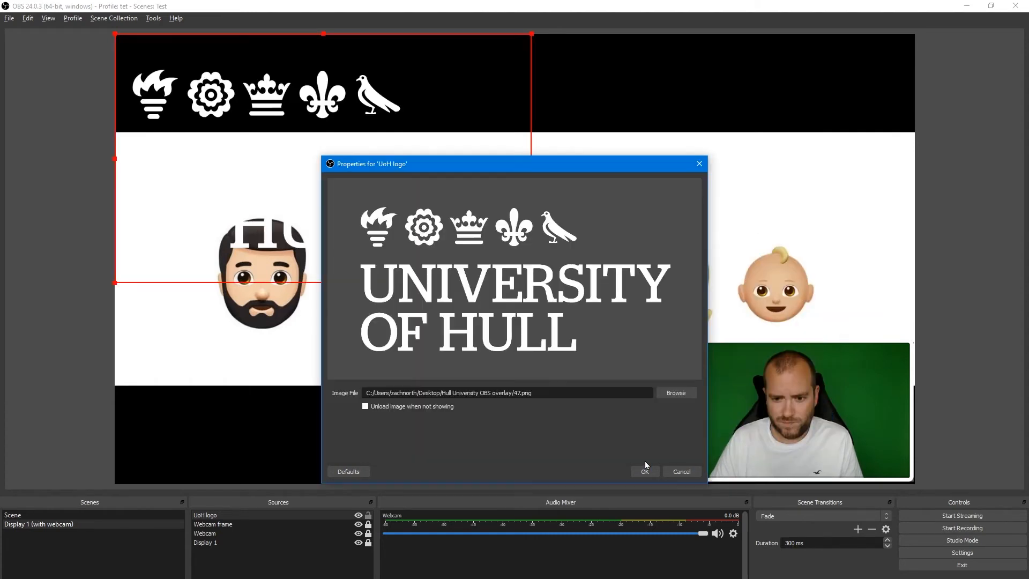
click(645, 471)
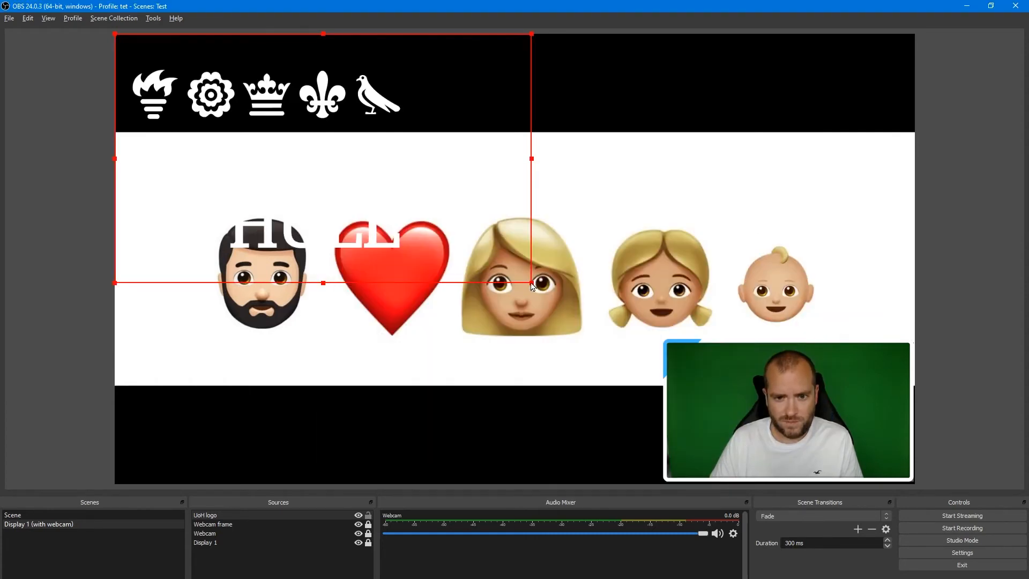
Scale the University of Hull logo down and position it in the top-right corner of the canvas.
drag(531, 282, 245, 94)
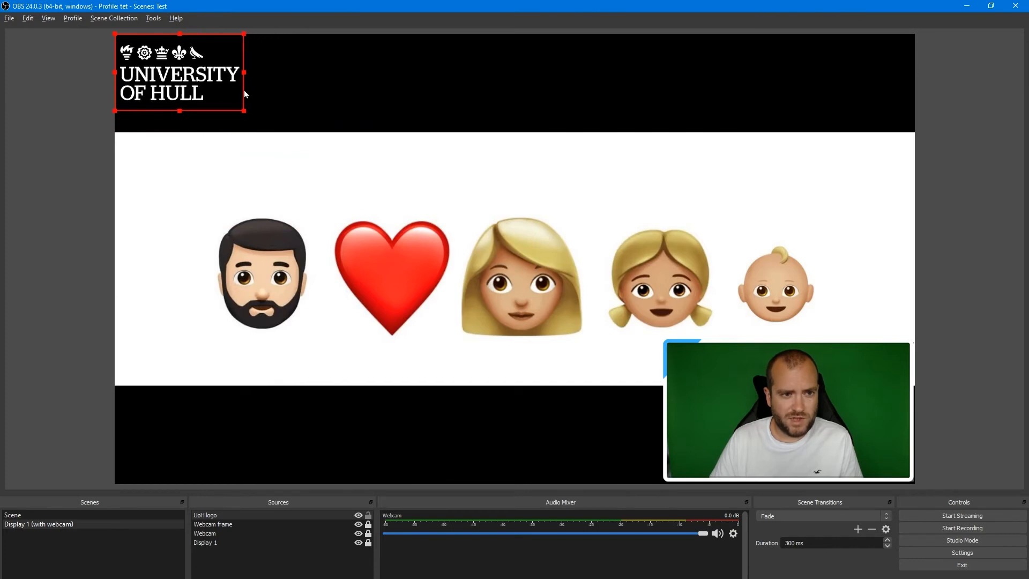
drag(159, 85, 830, 85)
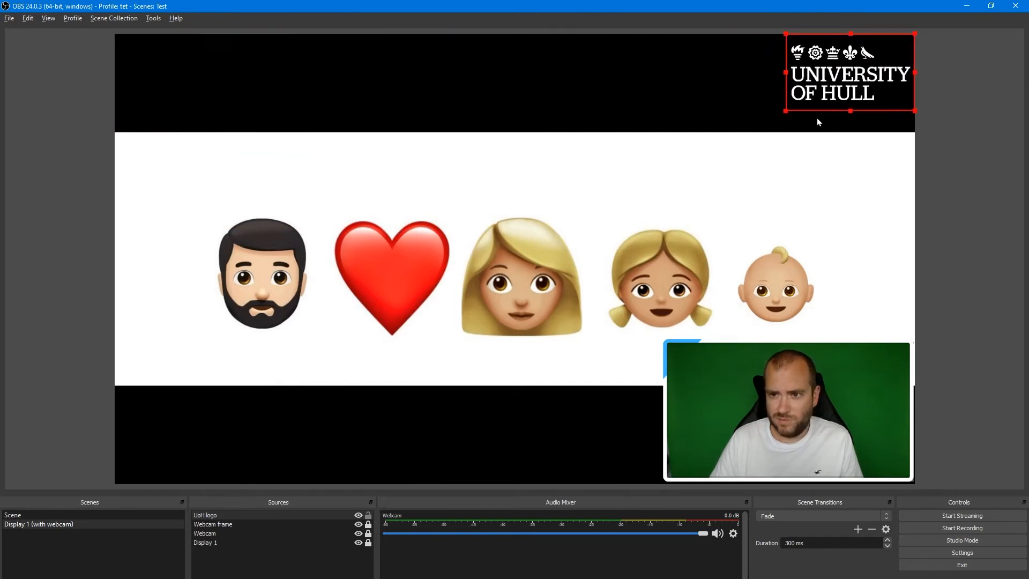
drag(784, 110, 816, 97)
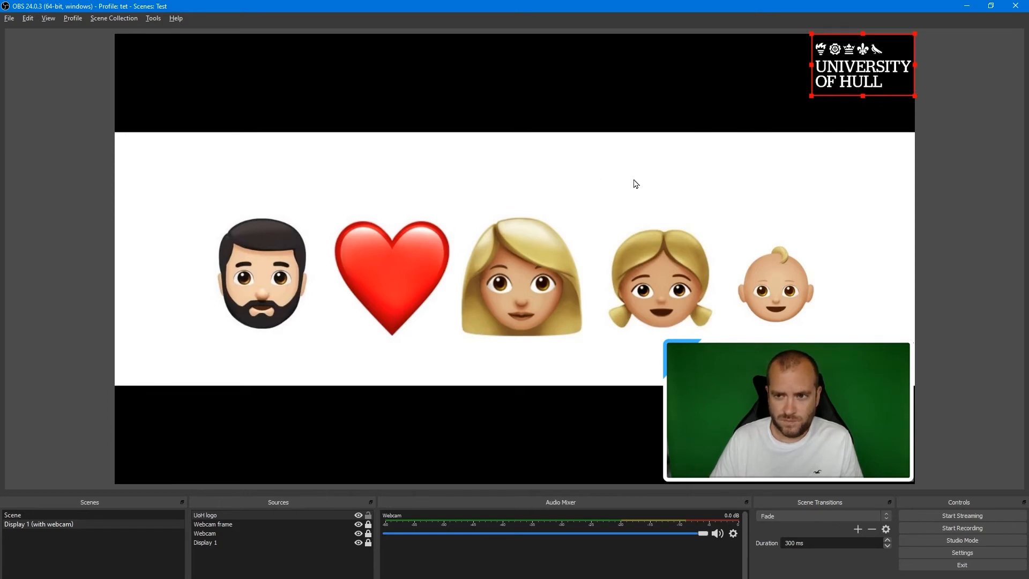
click(268, 439)
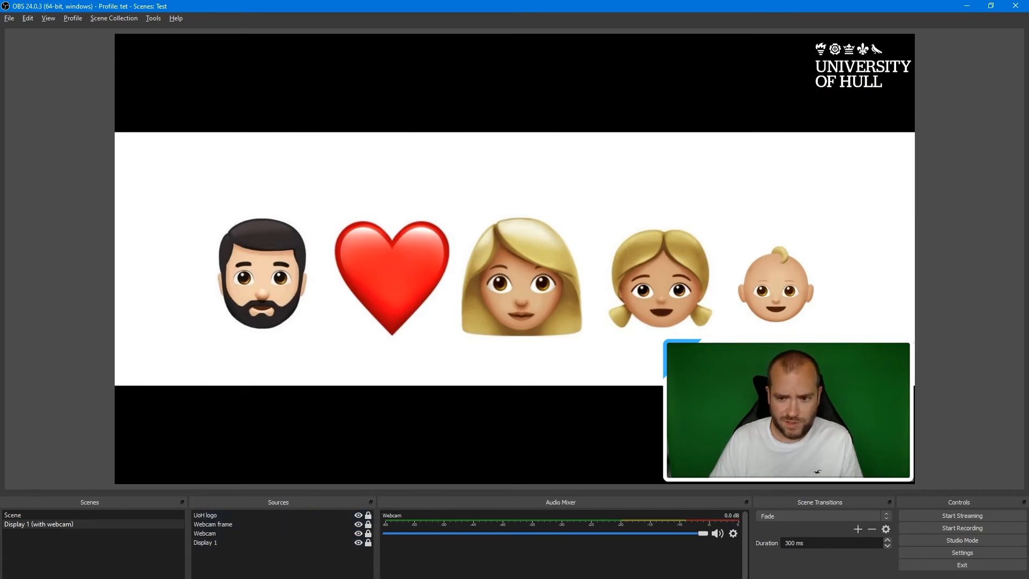
Add a new Image source named Twitter logo.
click(199, 578)
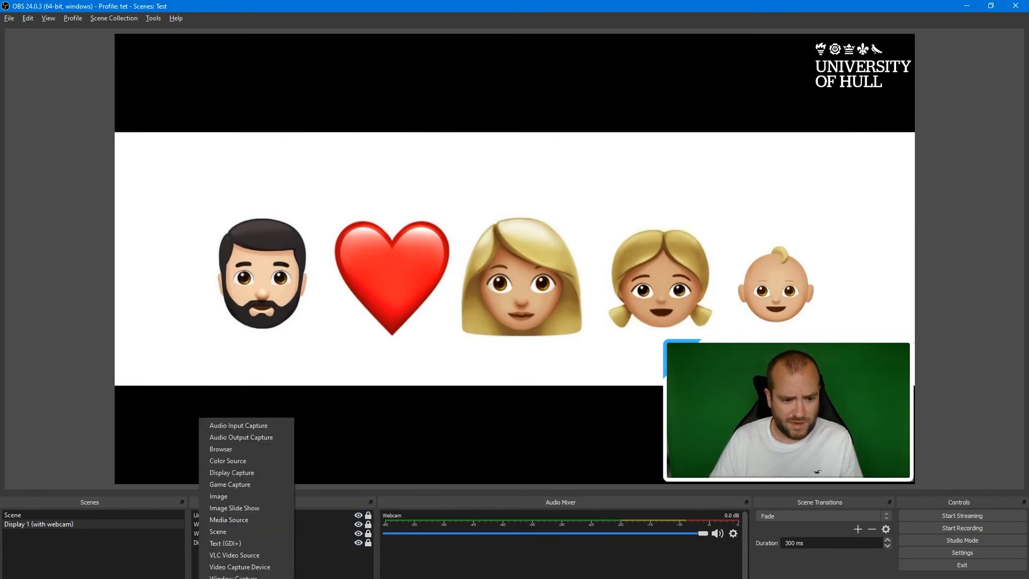
click(249, 496)
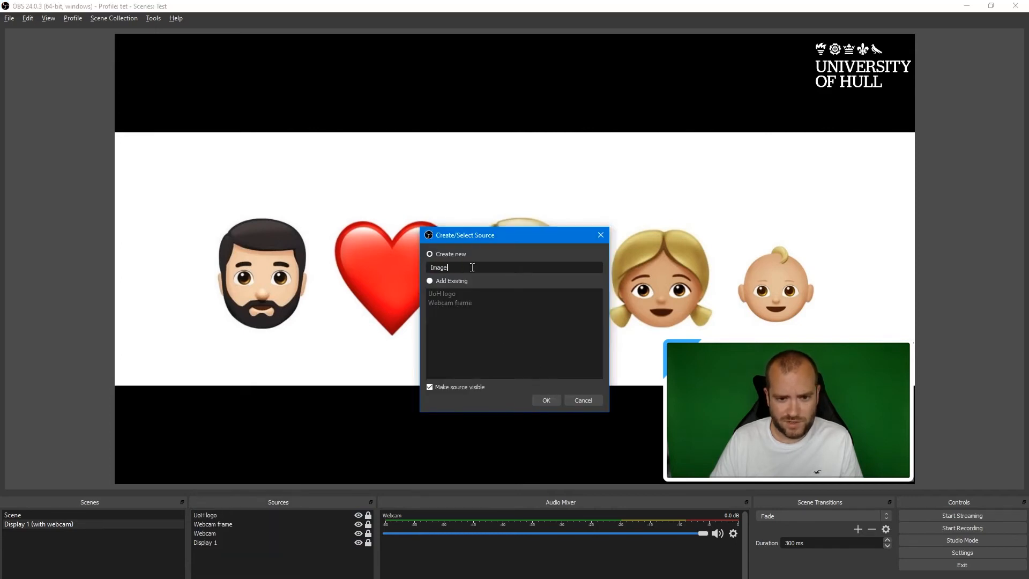
key(BackSpace)
key(BackSpace)
key(BackSpace)
key(BackSpace)
key(BackSpace)
text(Twitter)
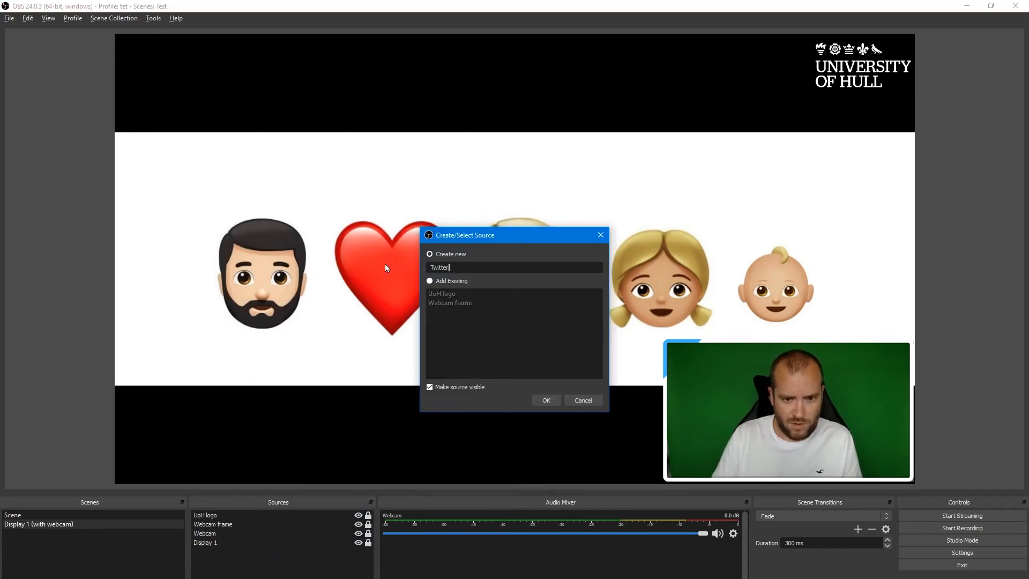
text( logo)
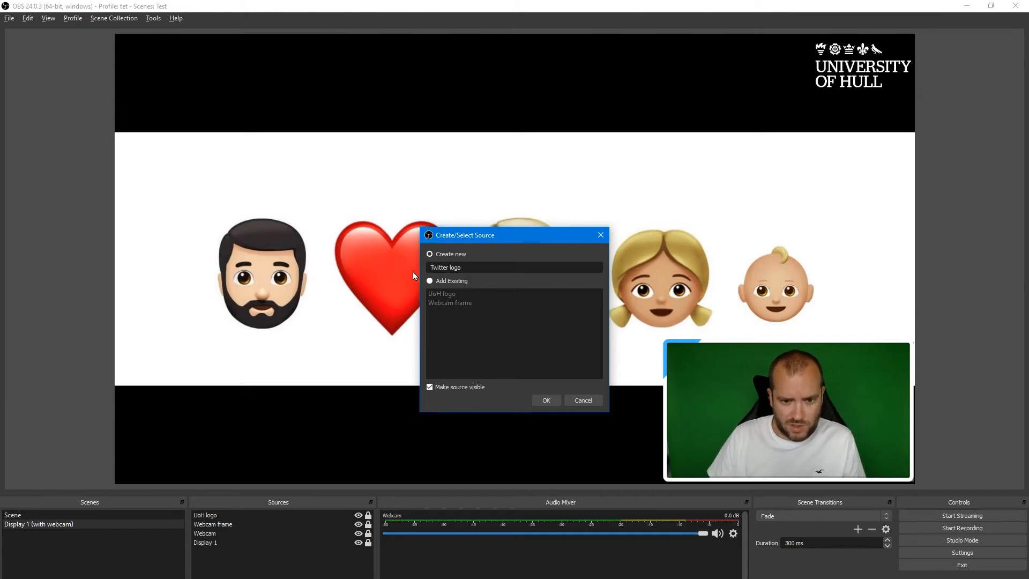
click(548, 401)
Load Twitter Logo.png from the Hull University OBS overlay folder as its image and confirm.
click(670, 393)
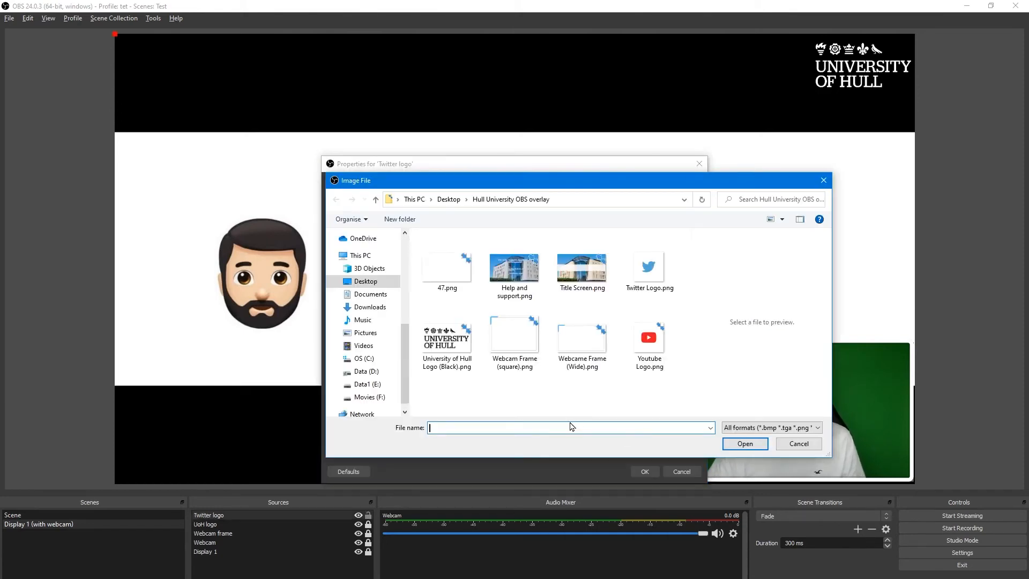
click(648, 268)
double_click(649, 268)
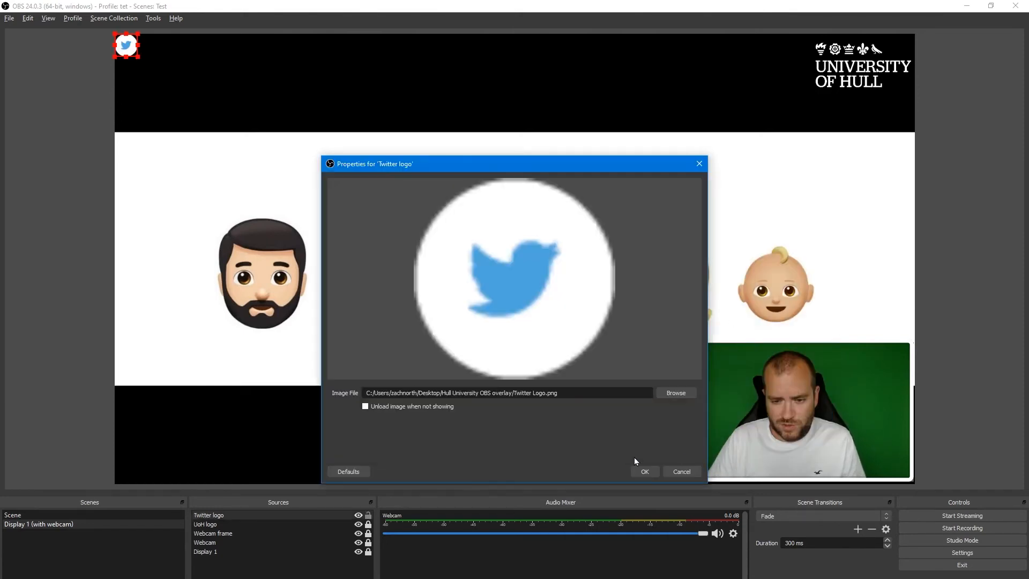
click(643, 470)
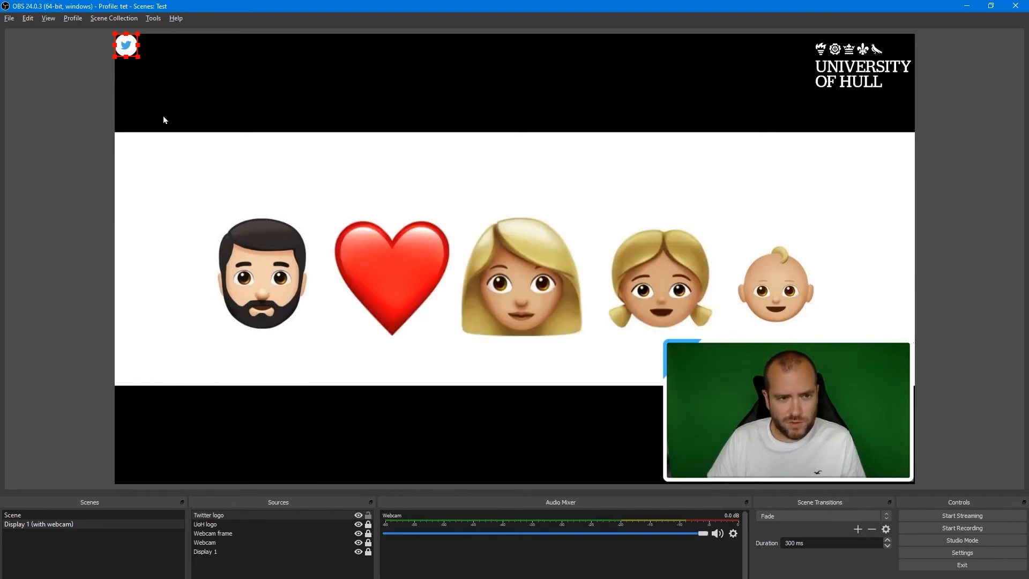
Move the Twitter icon into the top-right corner of the webcam frame.
drag(128, 51, 841, 364)
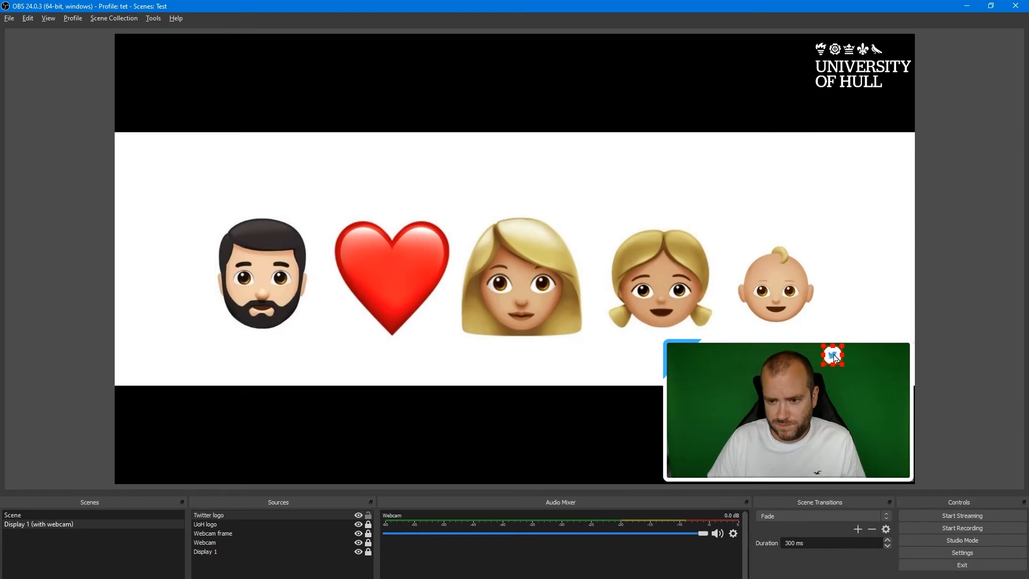
click(697, 301)
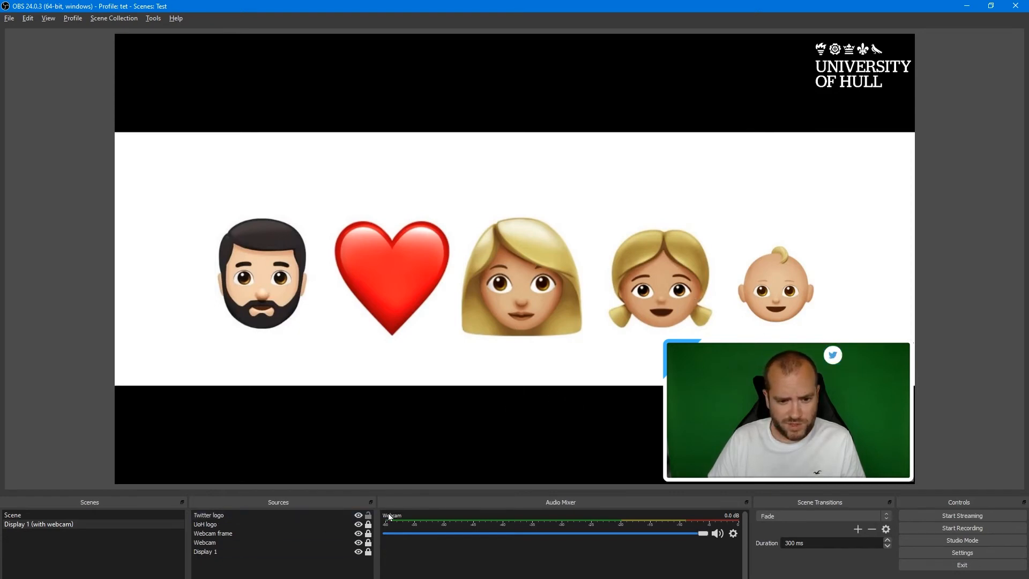
Add a new Text (GDI+) source named my handle.
click(200, 578)
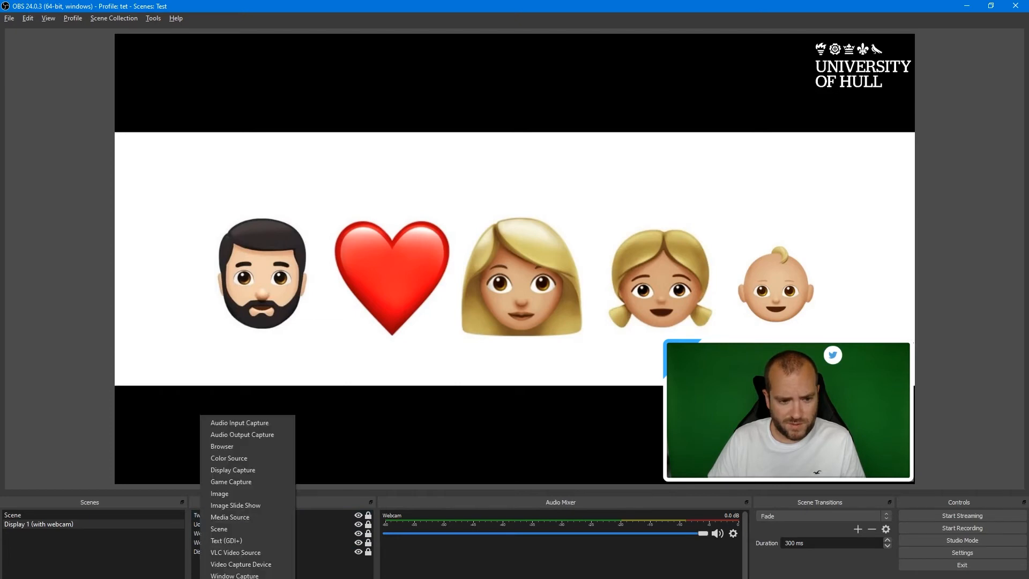
click(250, 541)
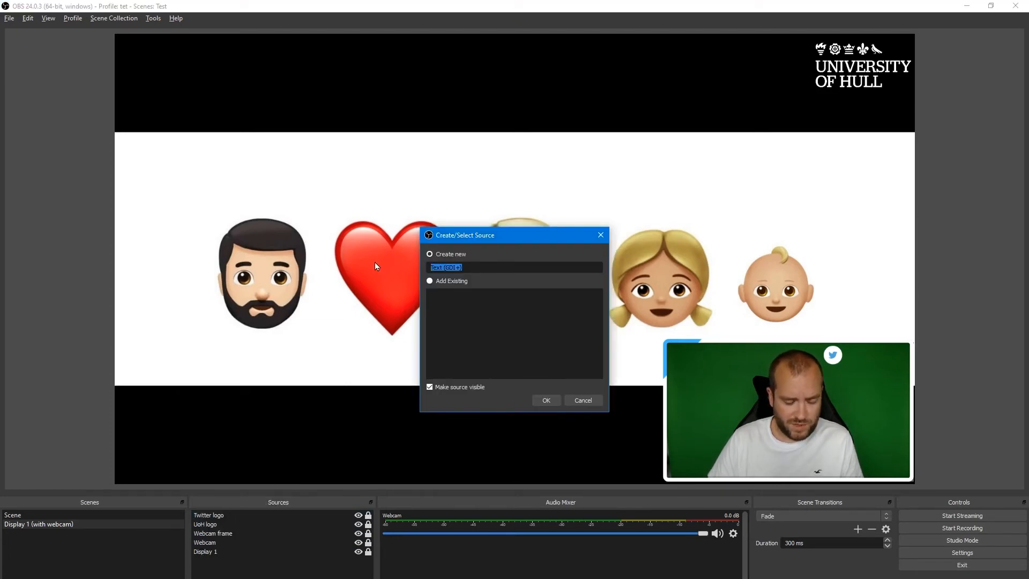
text(my handlke)
key(BackSpace)
key(BackSpace)
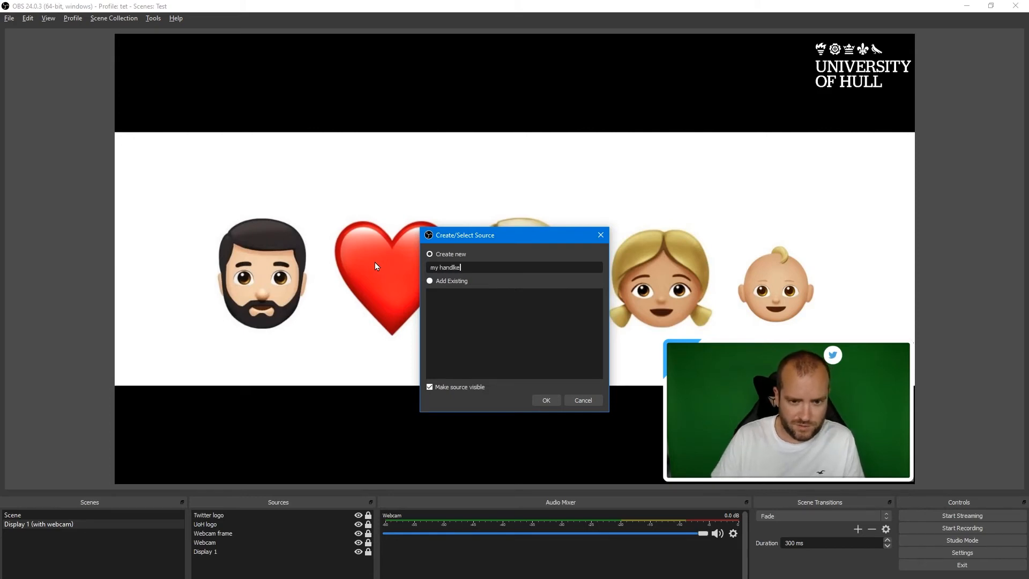
text(e)
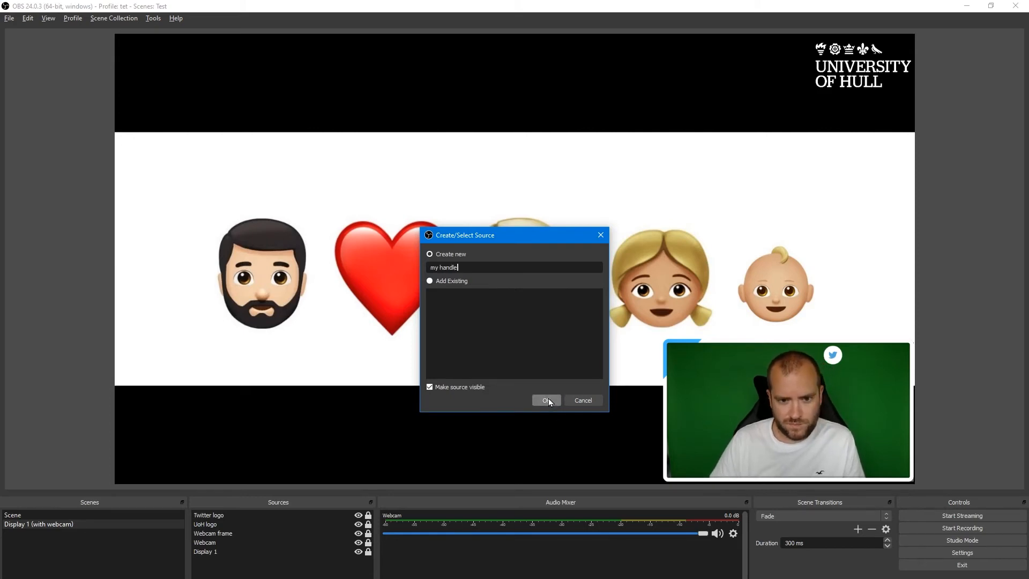
click(546, 400)
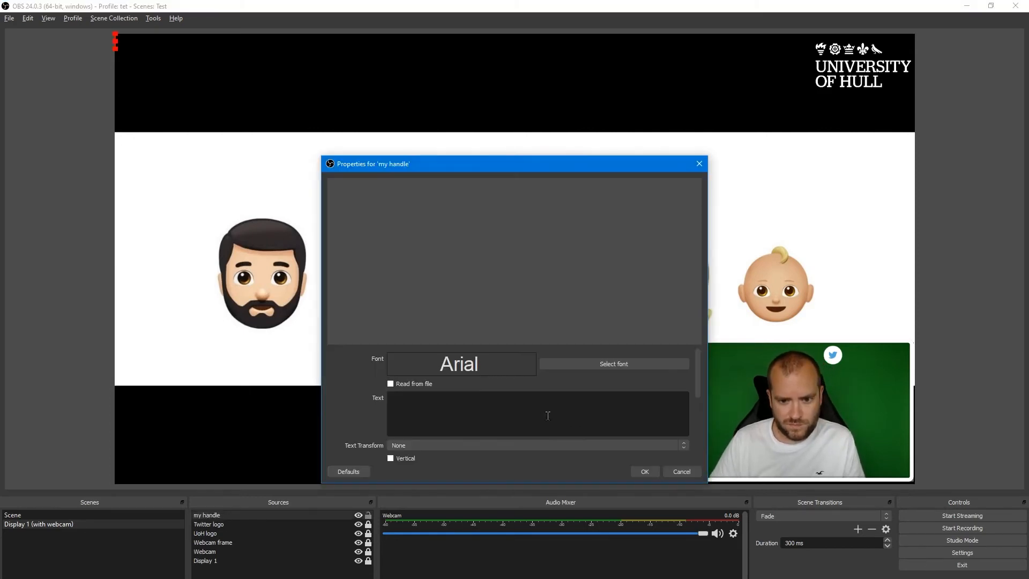
Enter the presenter's Twitter handle as the text, set the Arial font size to 24, and confirm.
click(490, 409)
text(@zachary)
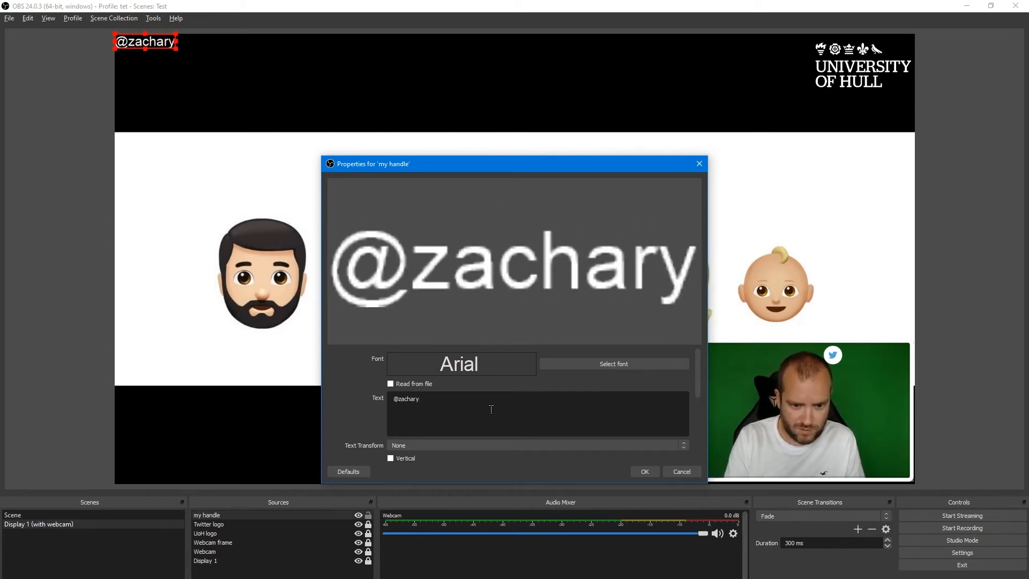
text(_north)
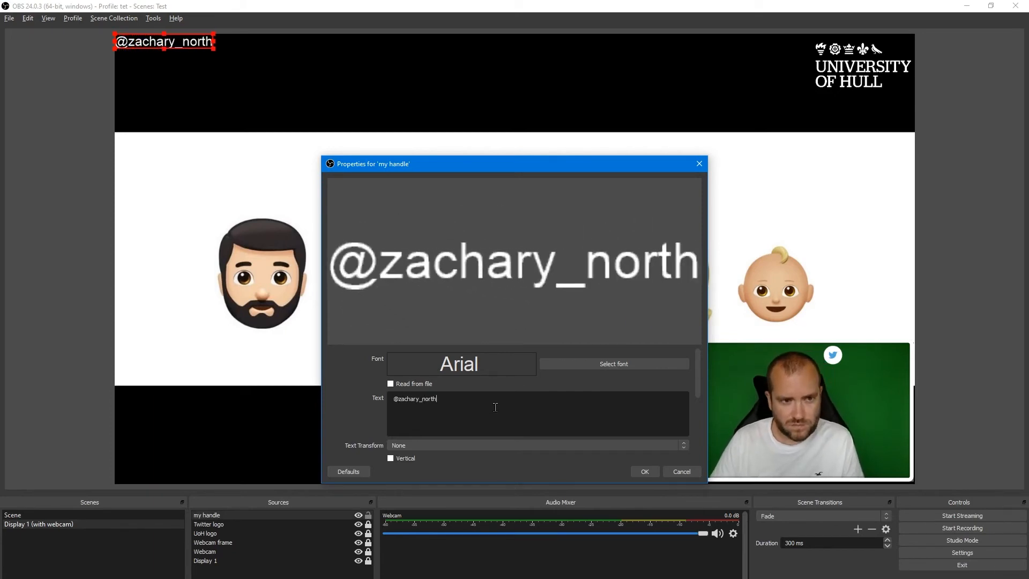
click(649, 363)
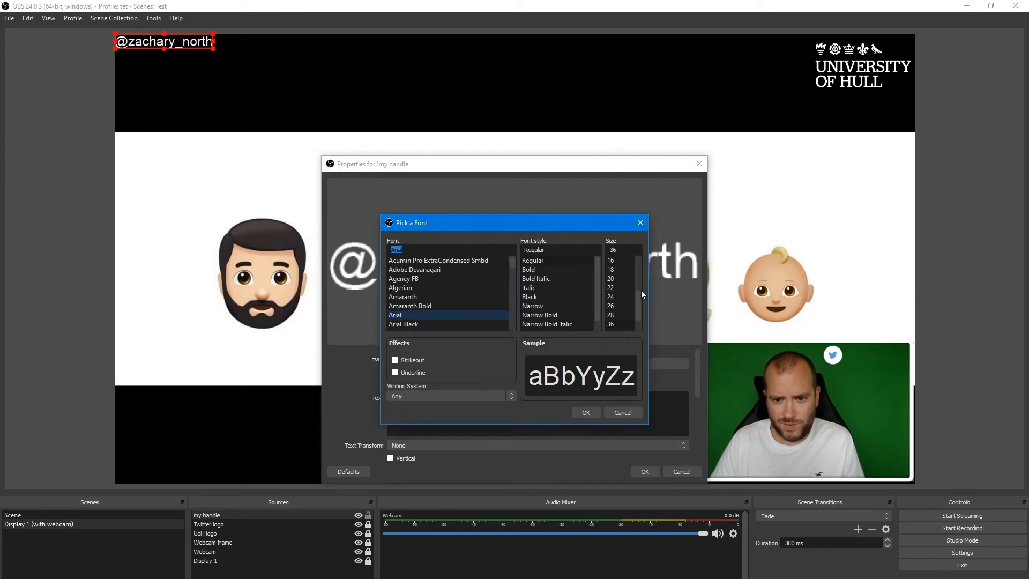
click(621, 300)
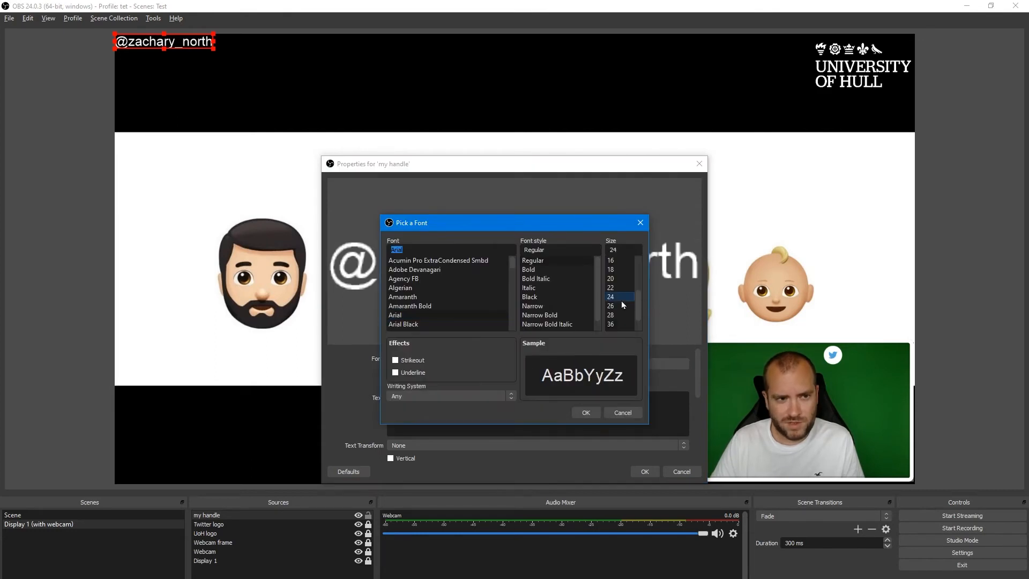
click(584, 412)
click(646, 471)
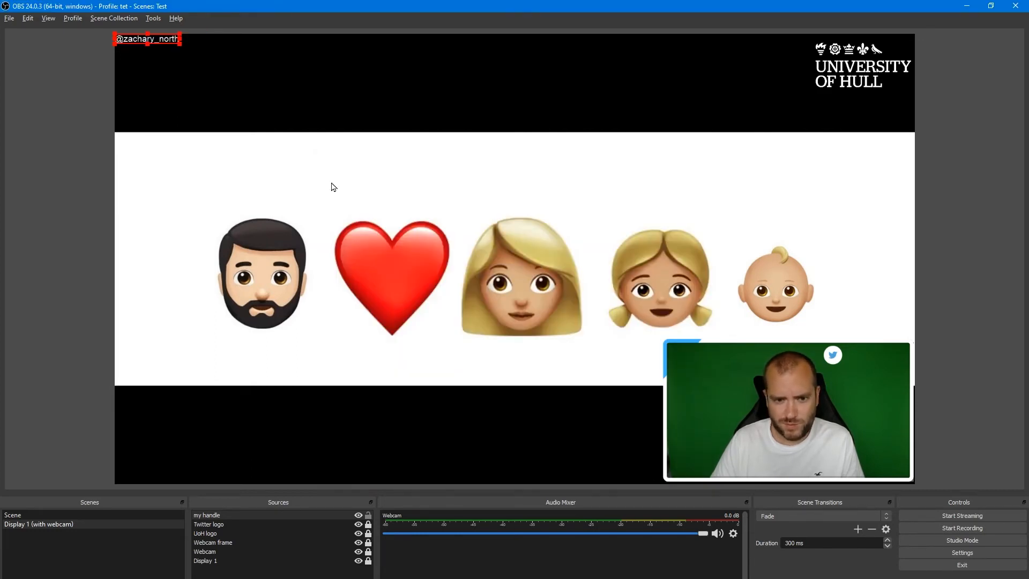
Place the handle text beside the Twitter icon along the webcam's top edge and fine-tune the icon's position.
drag(177, 50, 862, 352)
click(851, 306)
click(832, 372)
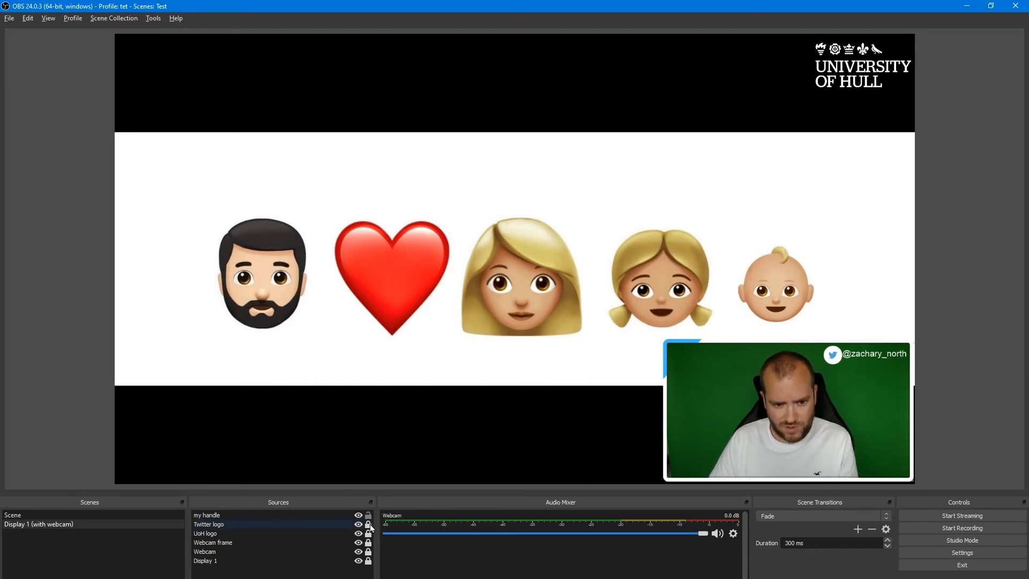
click(836, 359)
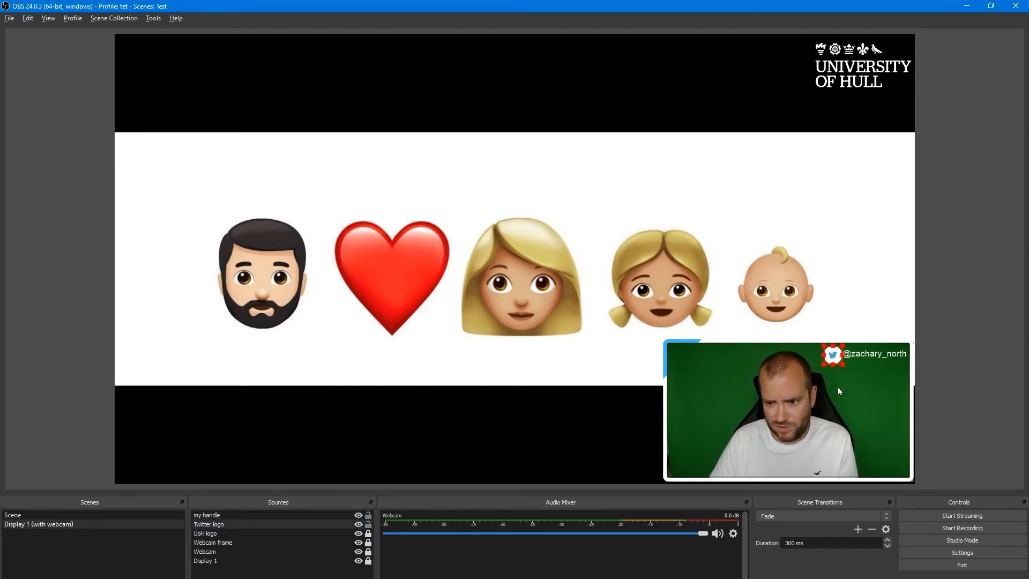
click(832, 292)
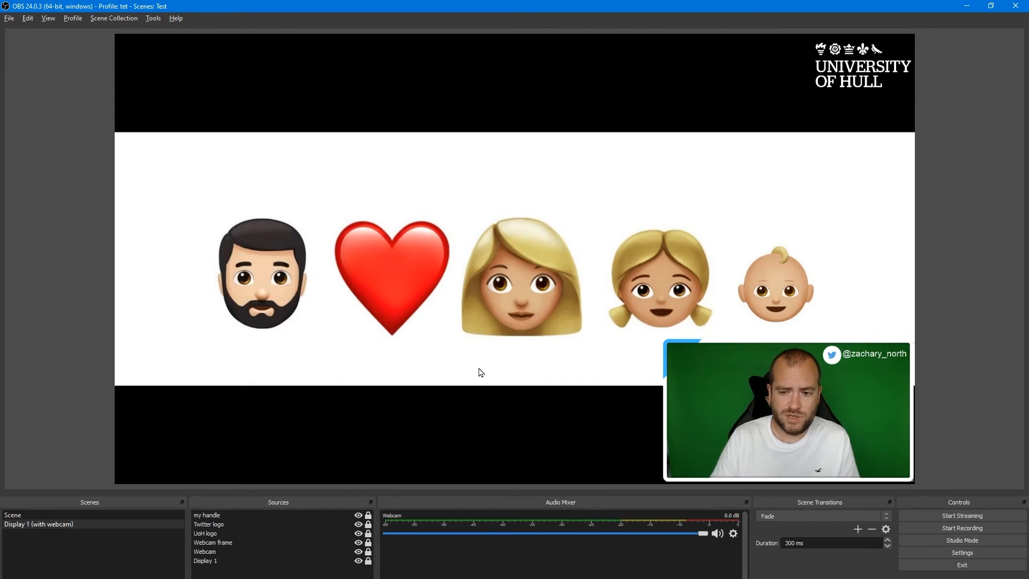
Switch to PowerPoint by searching the Start menu and open the recent presentation Interpreting Blood Tests.
key(super)
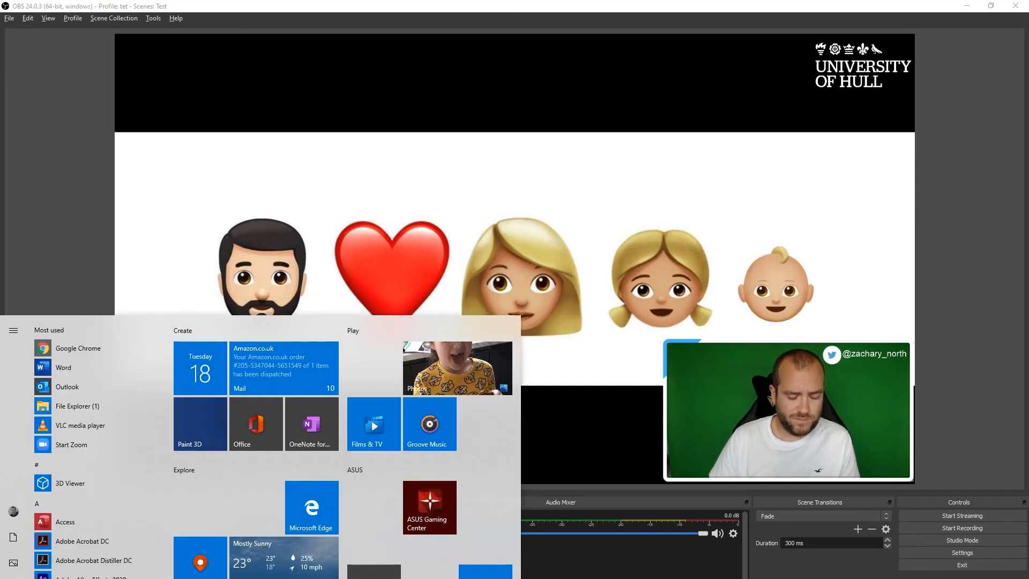
text(power)
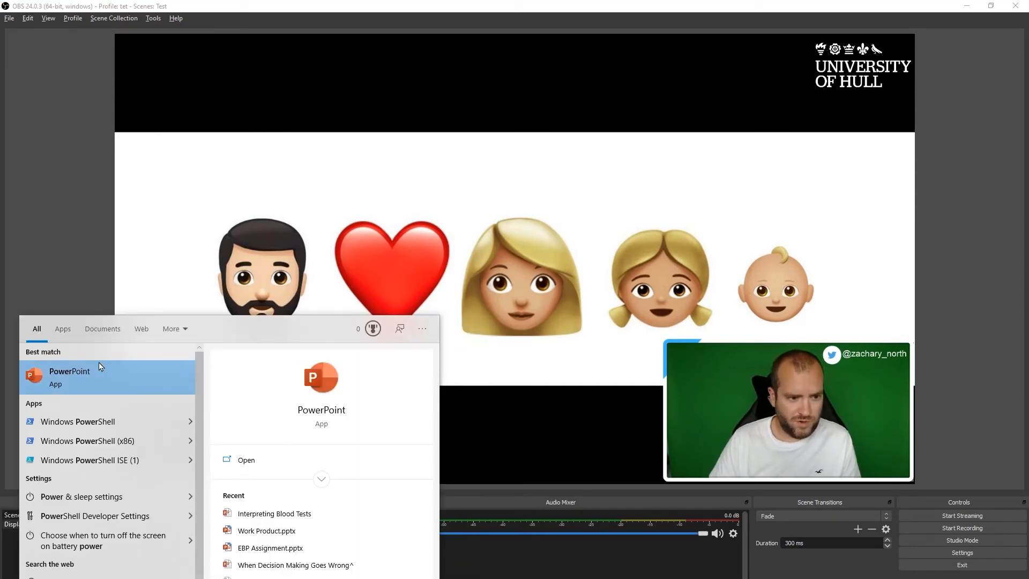
click(293, 518)
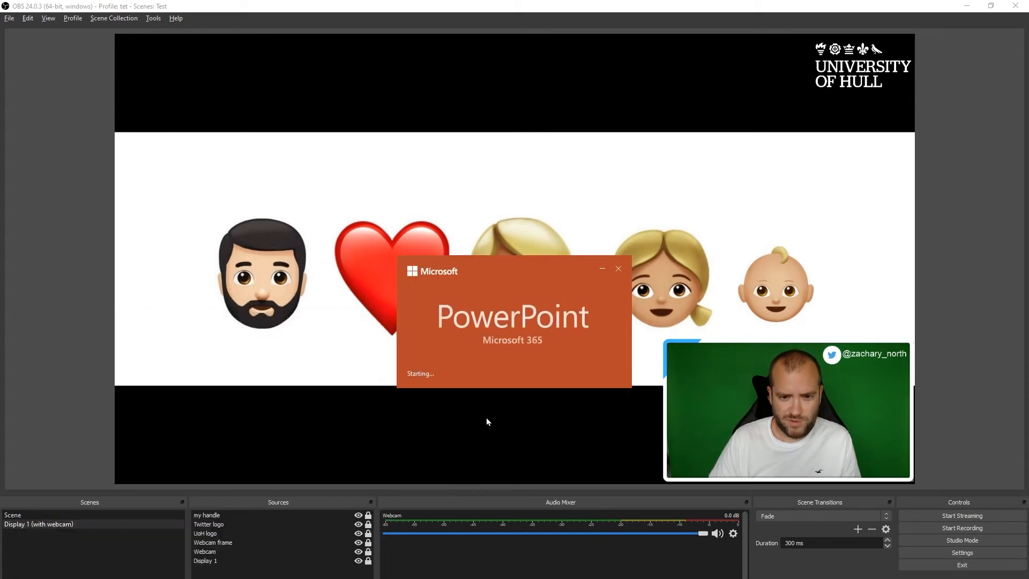